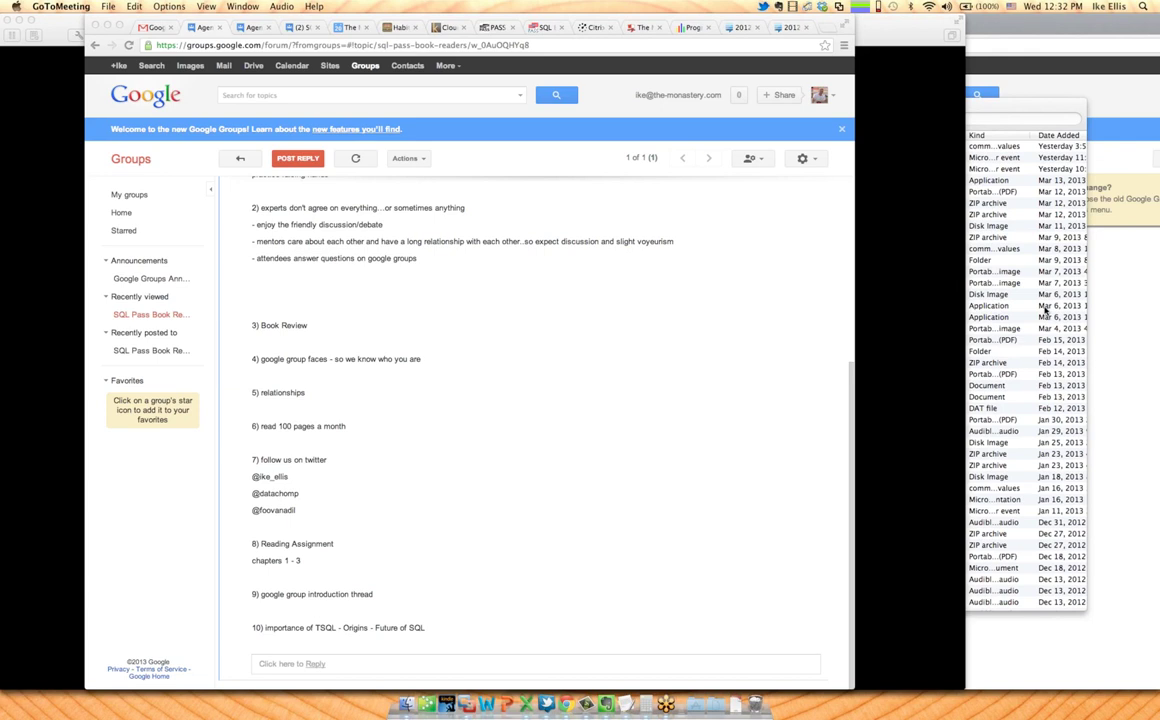
Open Google Calendar in a new tab and view the week of April 14–20, 2013
left_click(825, 32)
left_click(825, 32)
type("calendar")
key("Return")
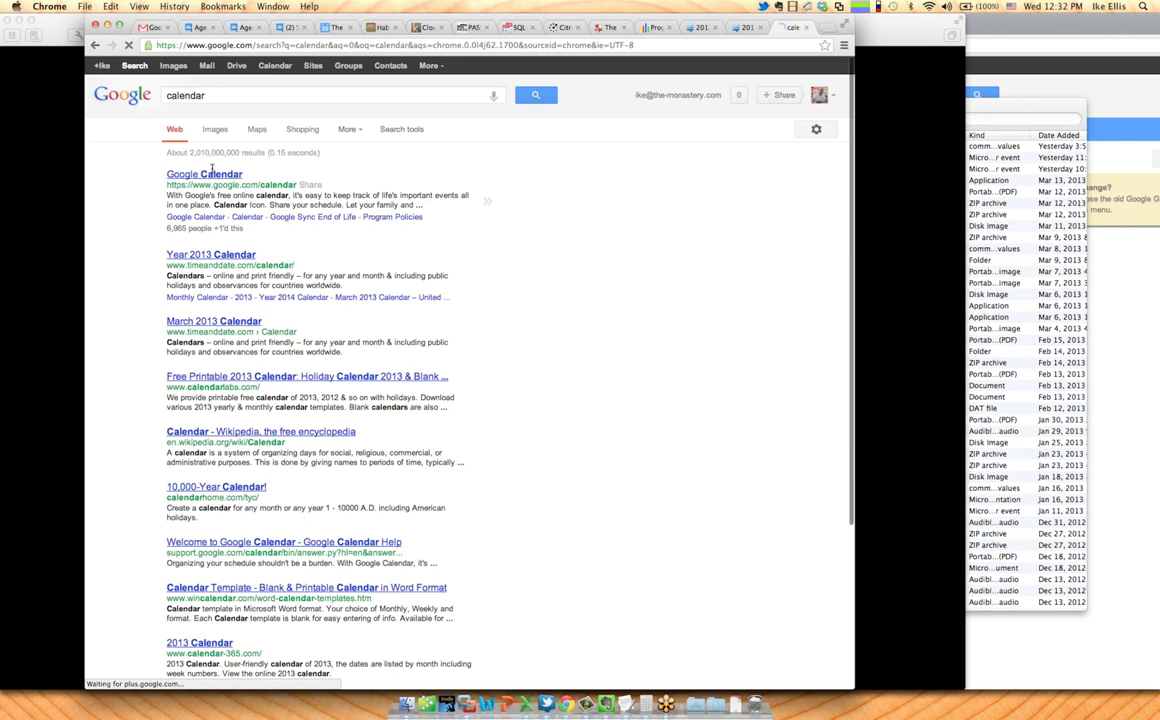
left_click(213, 176)
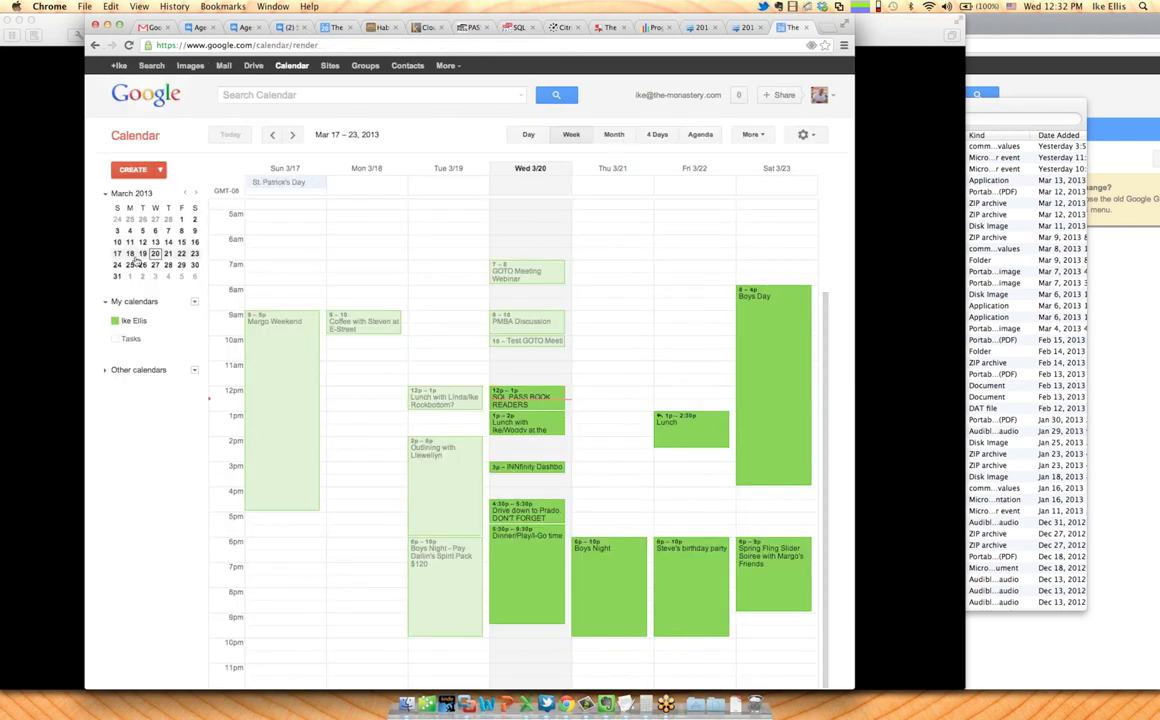
left_click(195, 192)
left_click(165, 243)
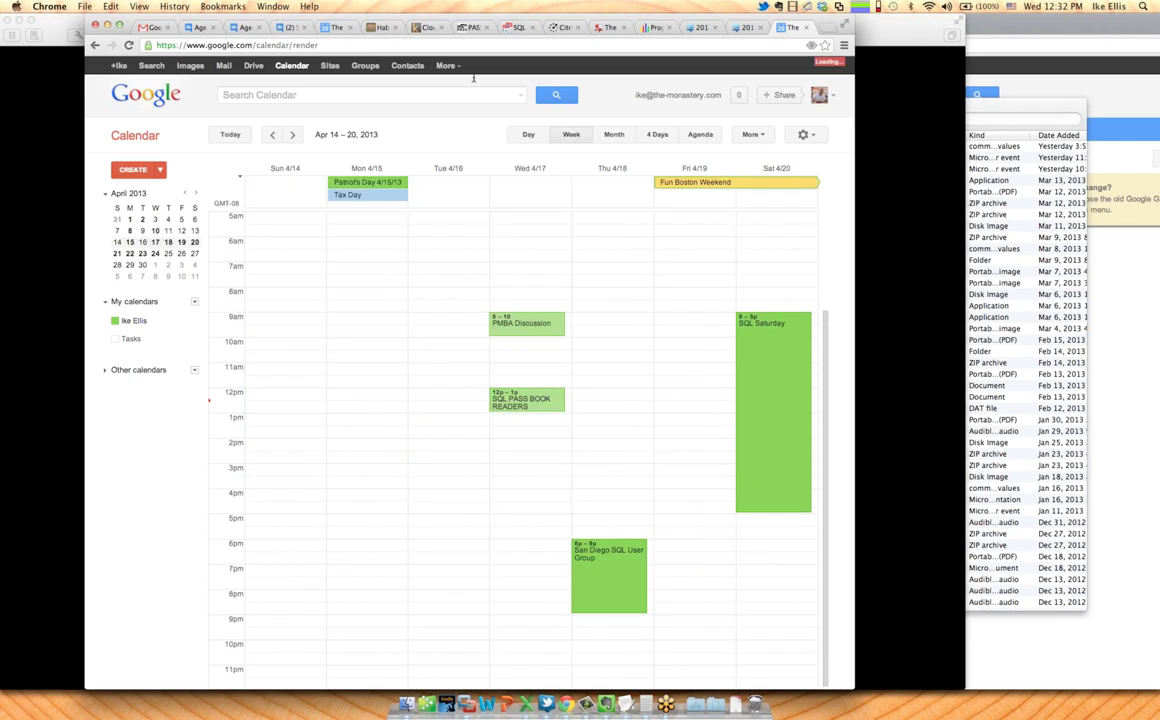
Open the main content of the SQL Pass Book Readers home page for editing at the "When" section
left_click(515, 28)
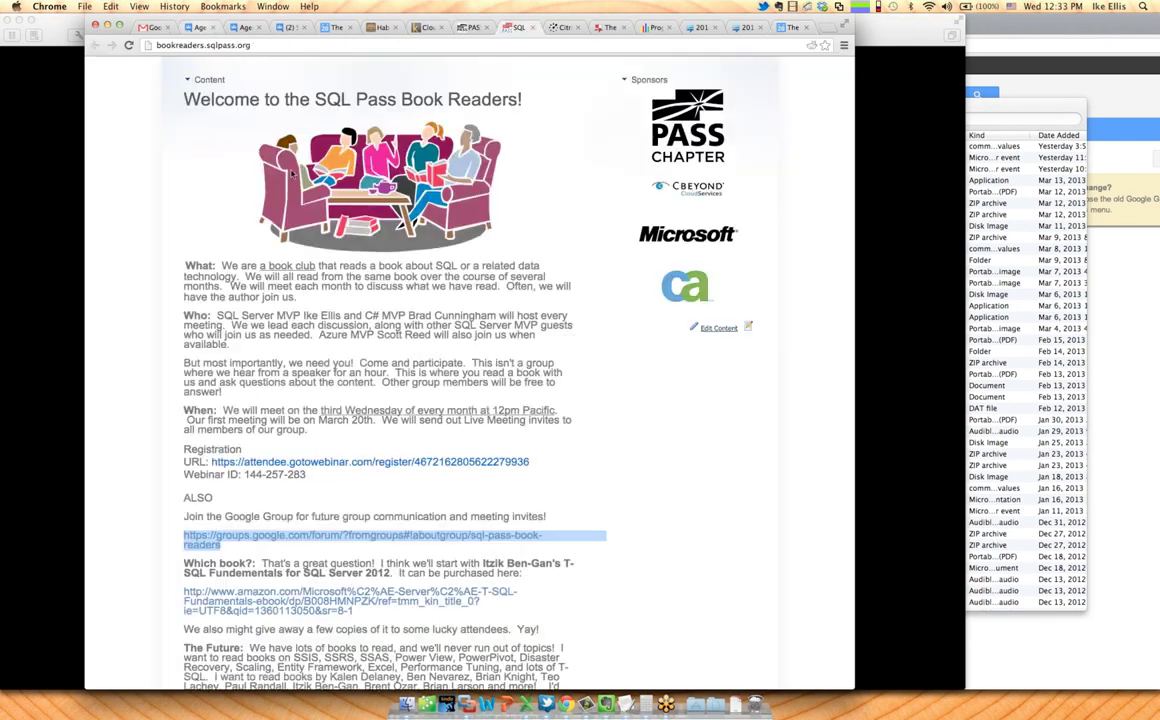
scroll(395, 283, "down", 5)
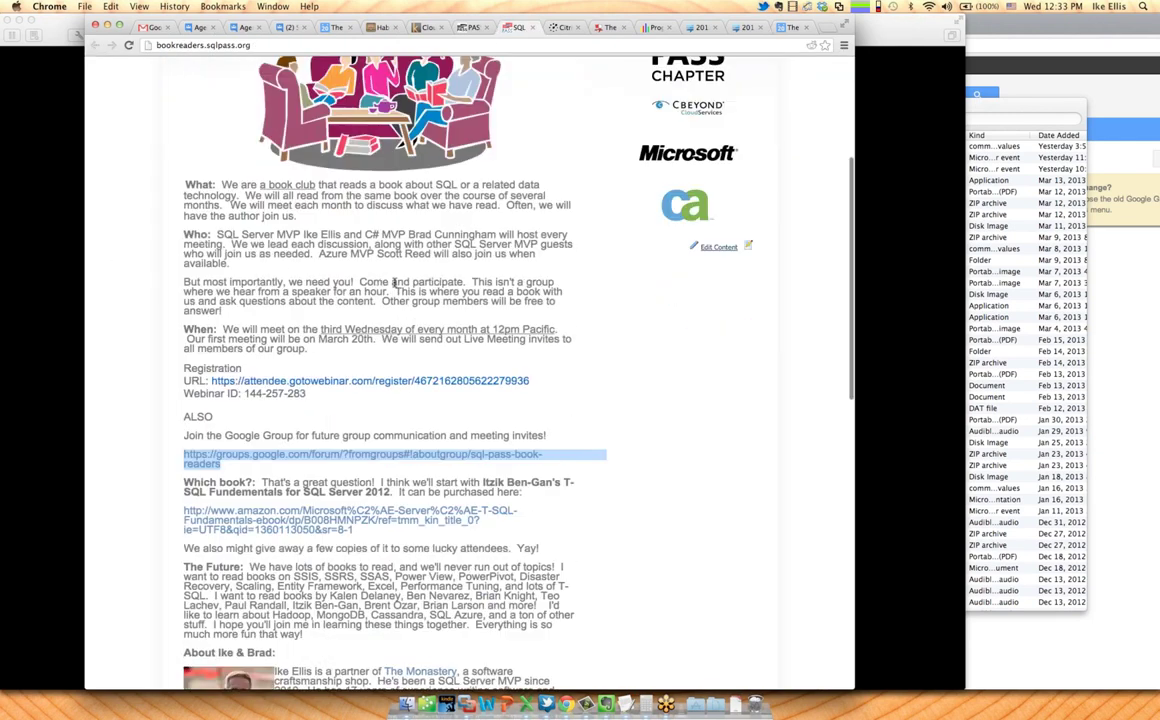
scroll(395, 287, "down", 8)
left_click(540, 473)
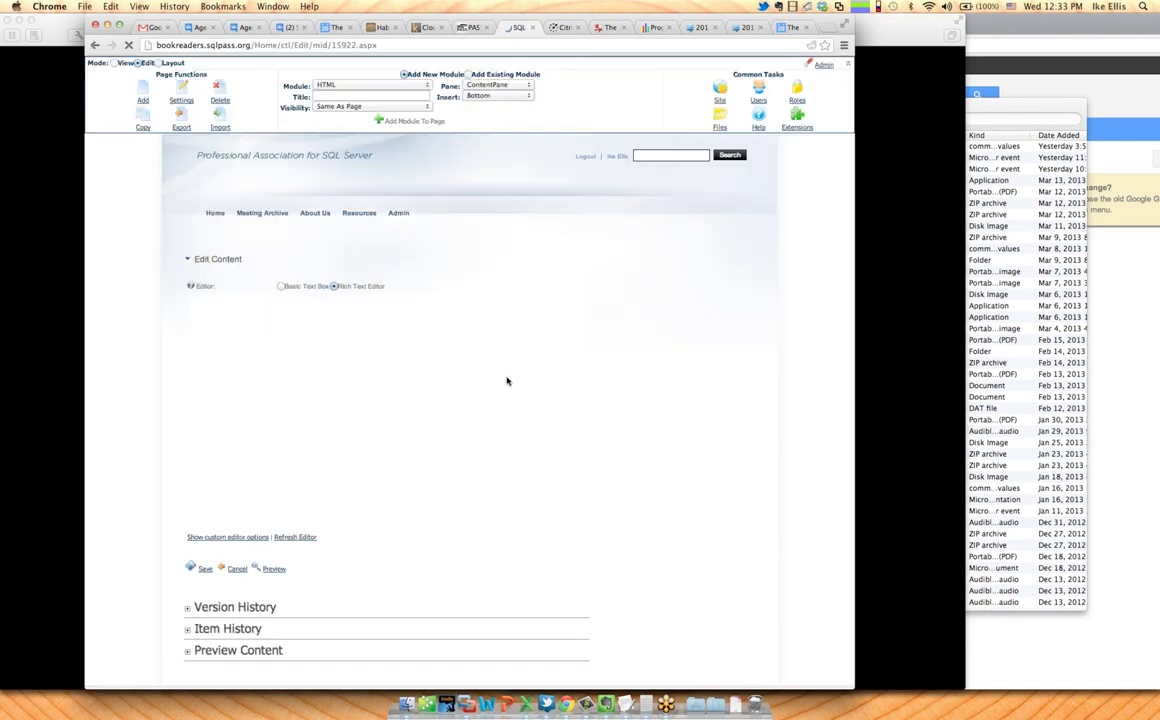
scroll(500, 372, "down", 10)
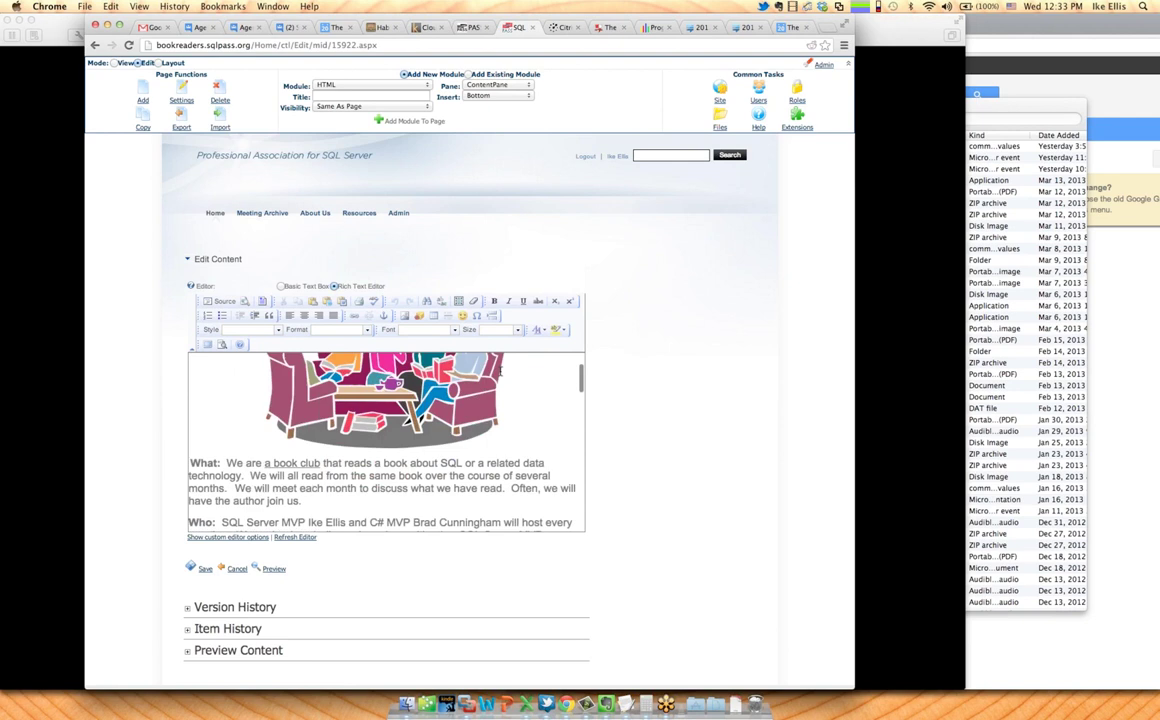
scroll(500, 372, "down", 3)
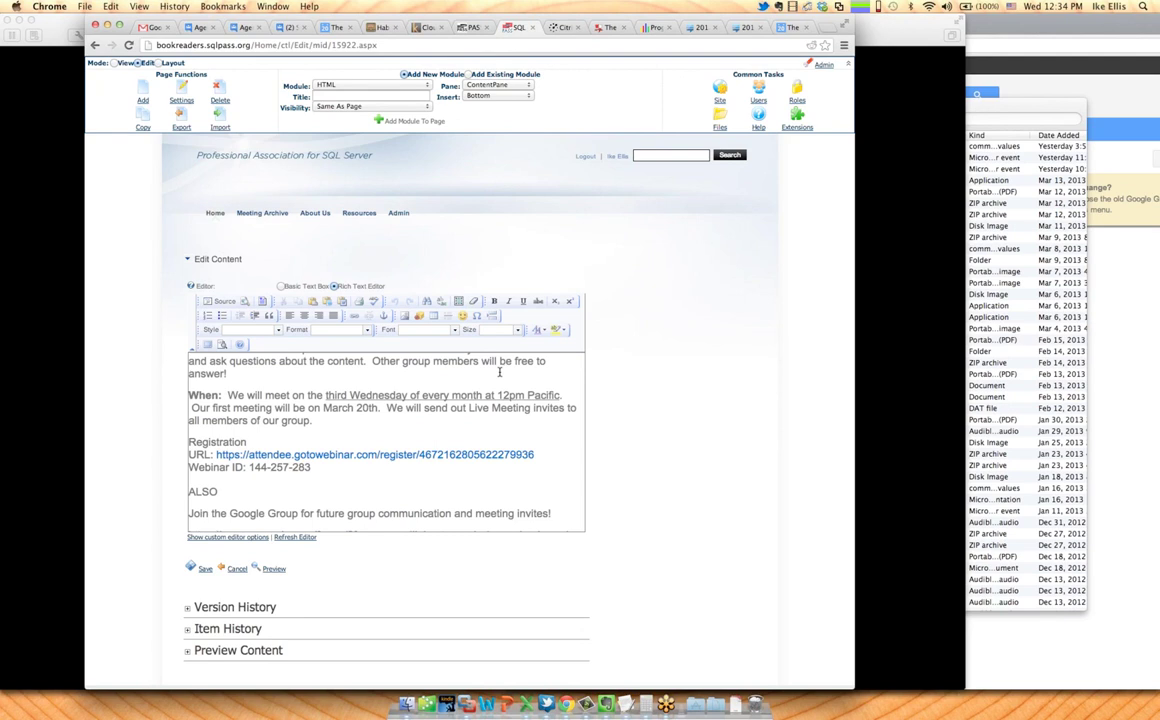
Reword the "When" section to "Our second meeting will be on April 17th." and delete the sentence about Live Meeting invites
left_click(1000, 317)
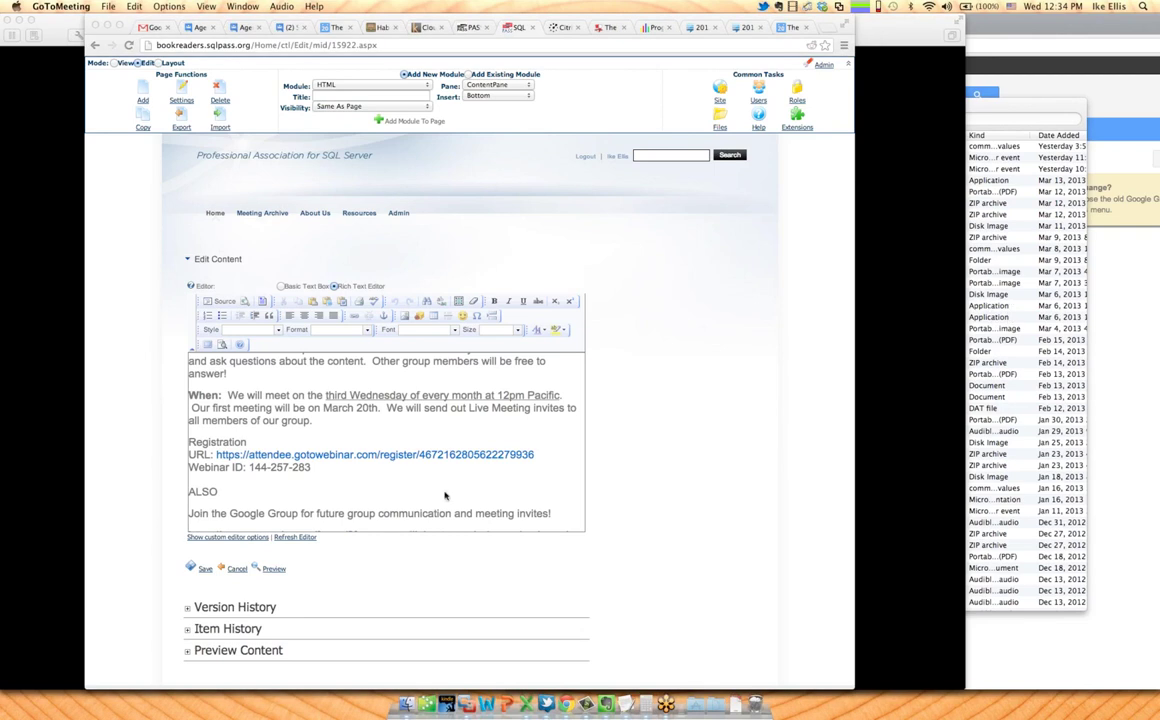
left_click(334, 411)
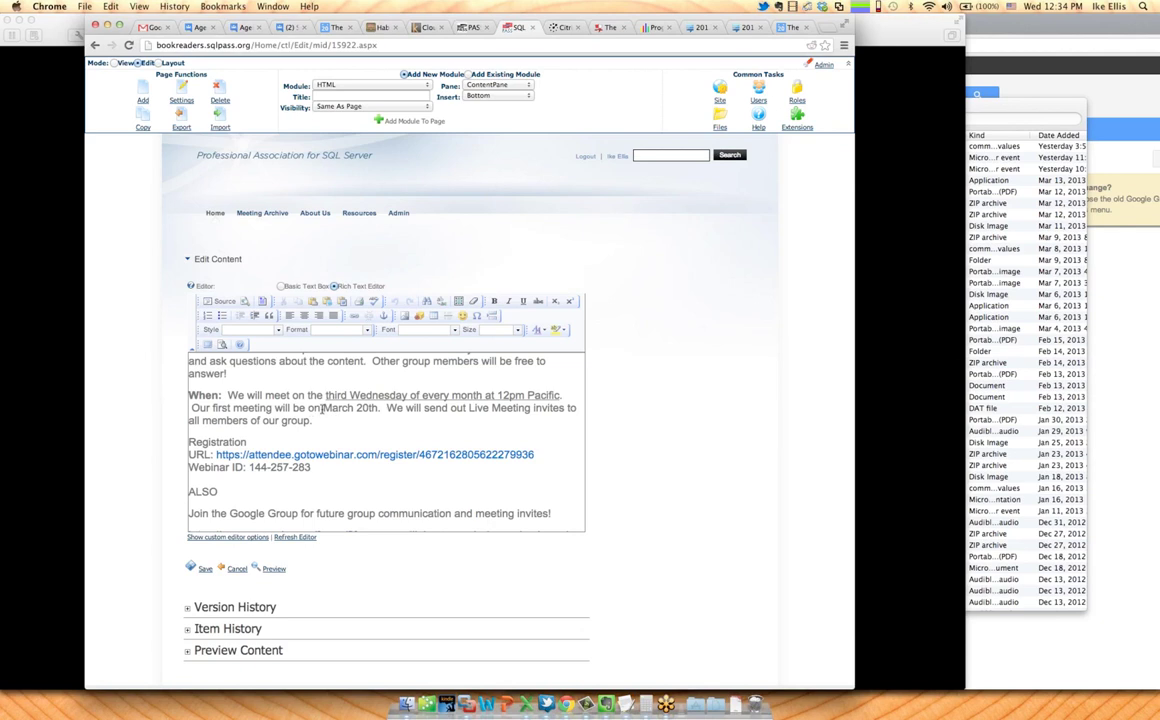
double_click(221, 407)
type("second")
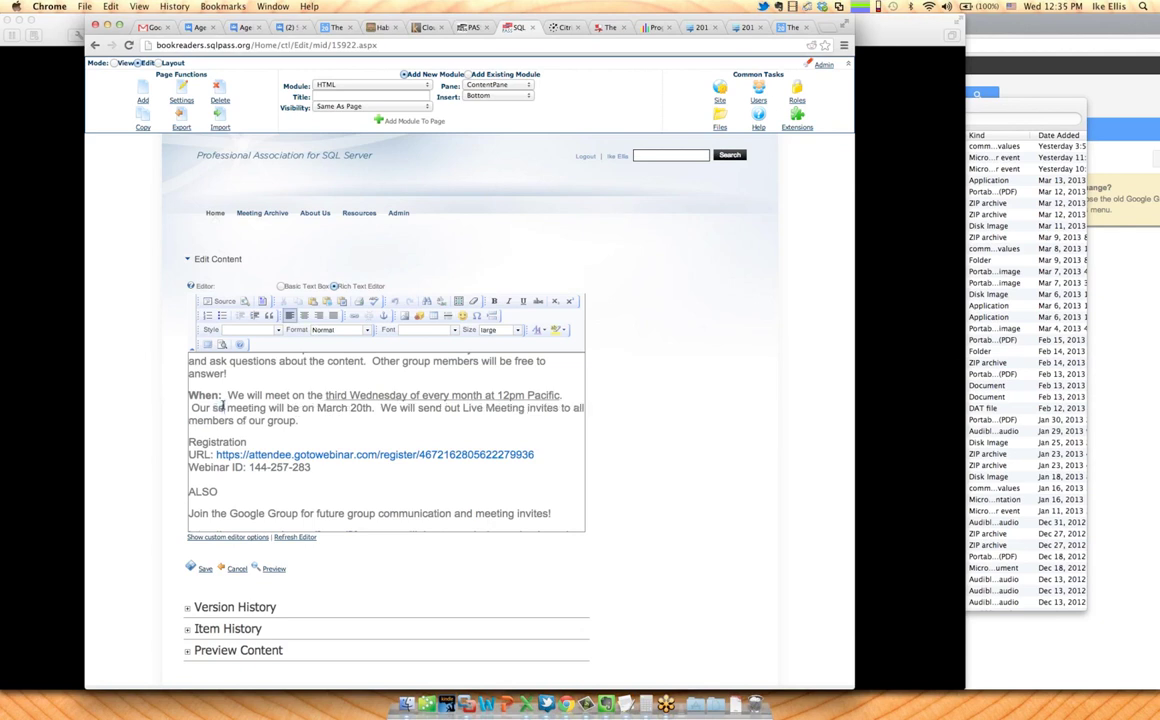
double_click(356, 408)
type("April")
double_click(372, 408)
type("1")
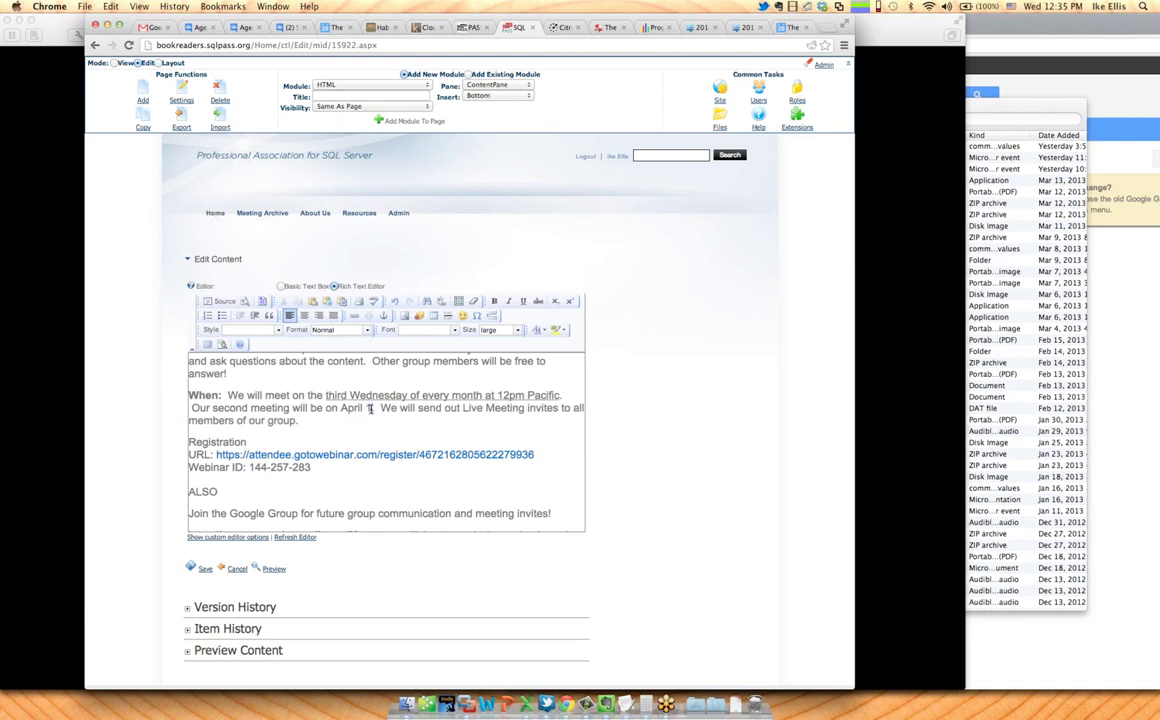
type("7th")
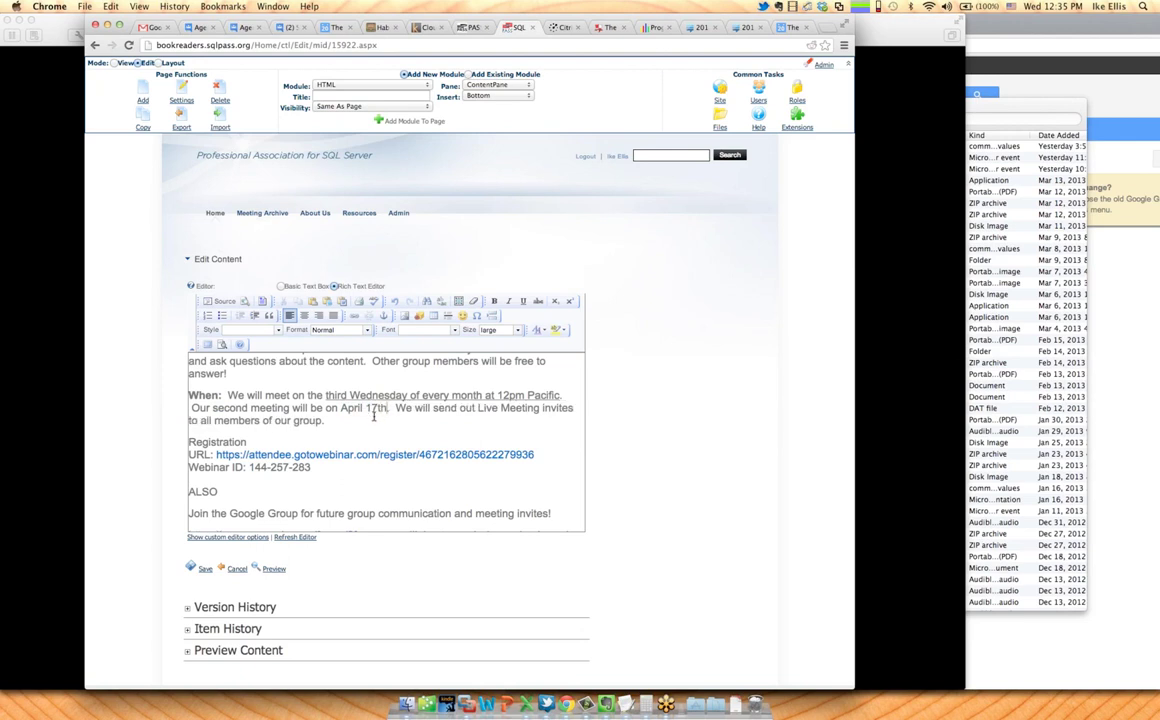
left_click_drag(395, 408, 407, 421)
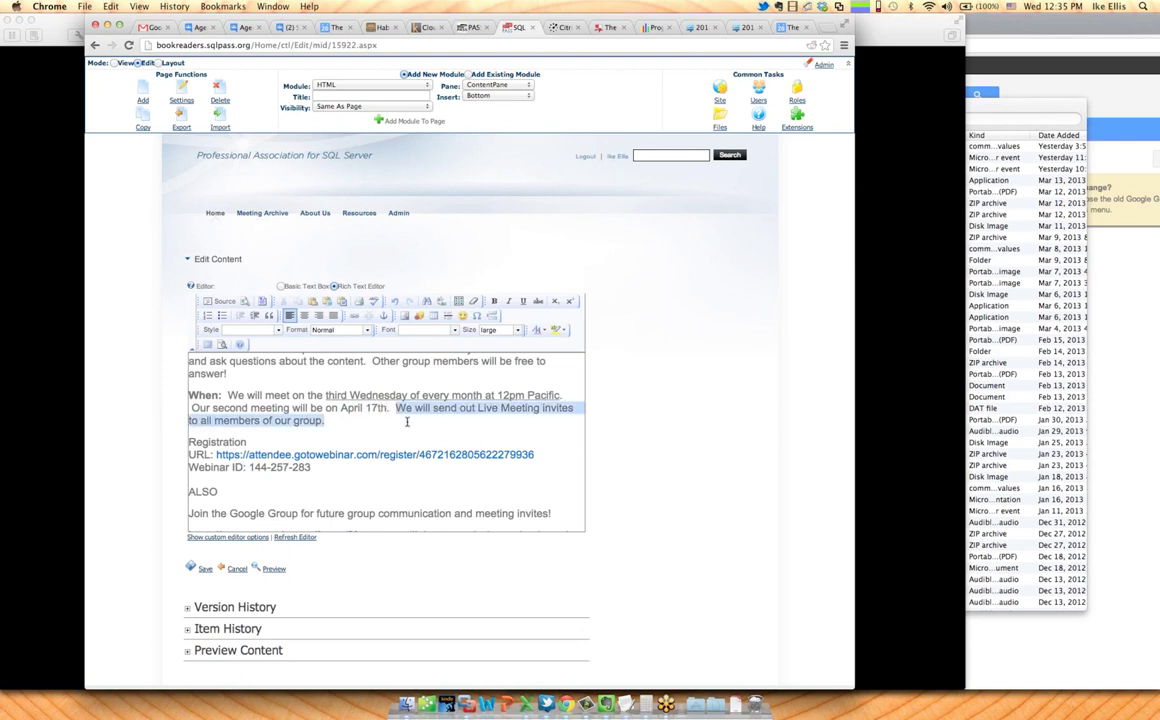
key("BackSpace")
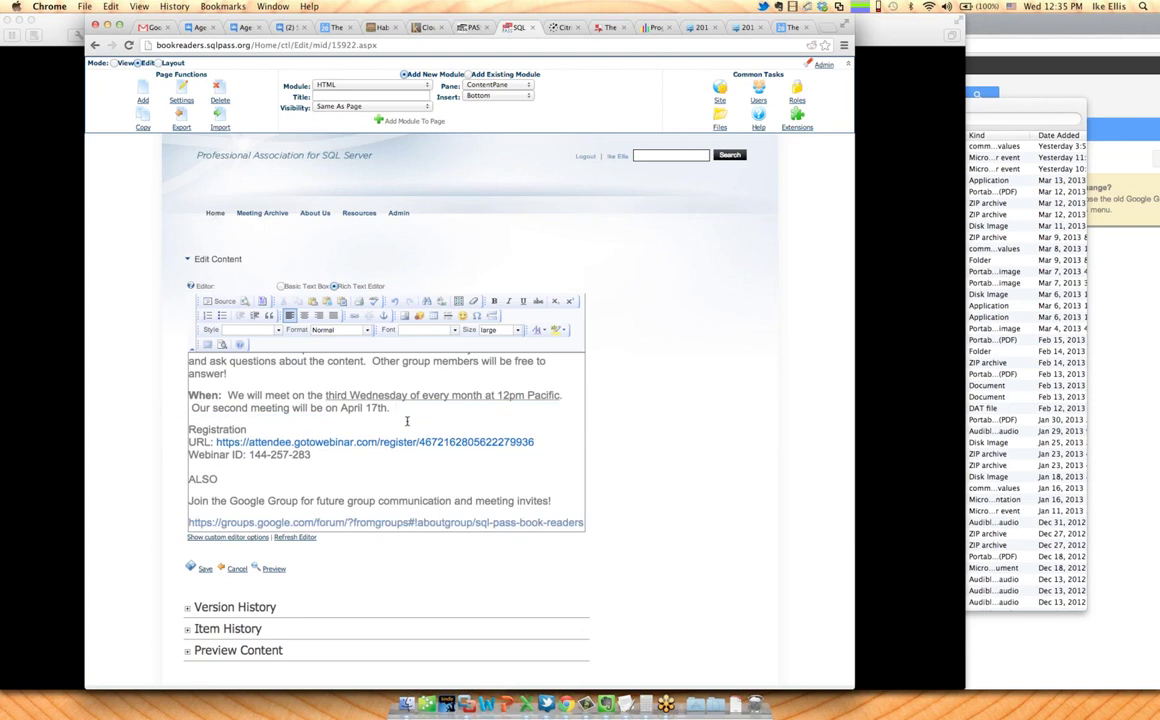
left_click(824, 30)
type("www.go")
key("Return")
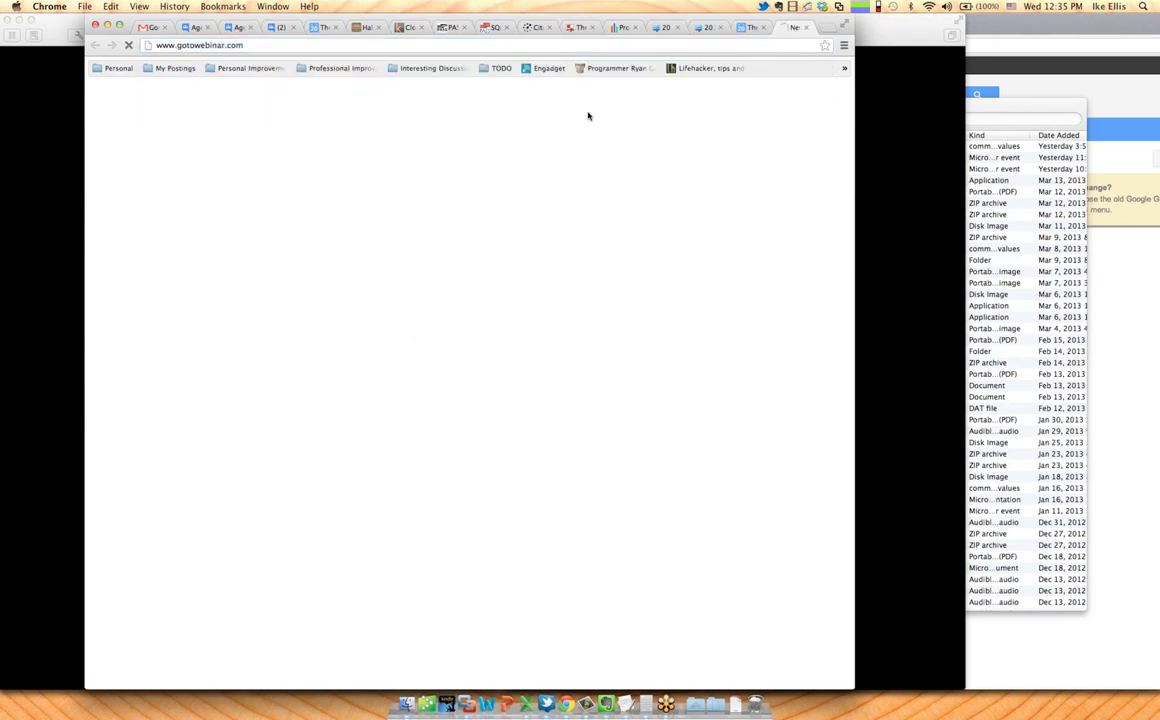
left_click(757, 66)
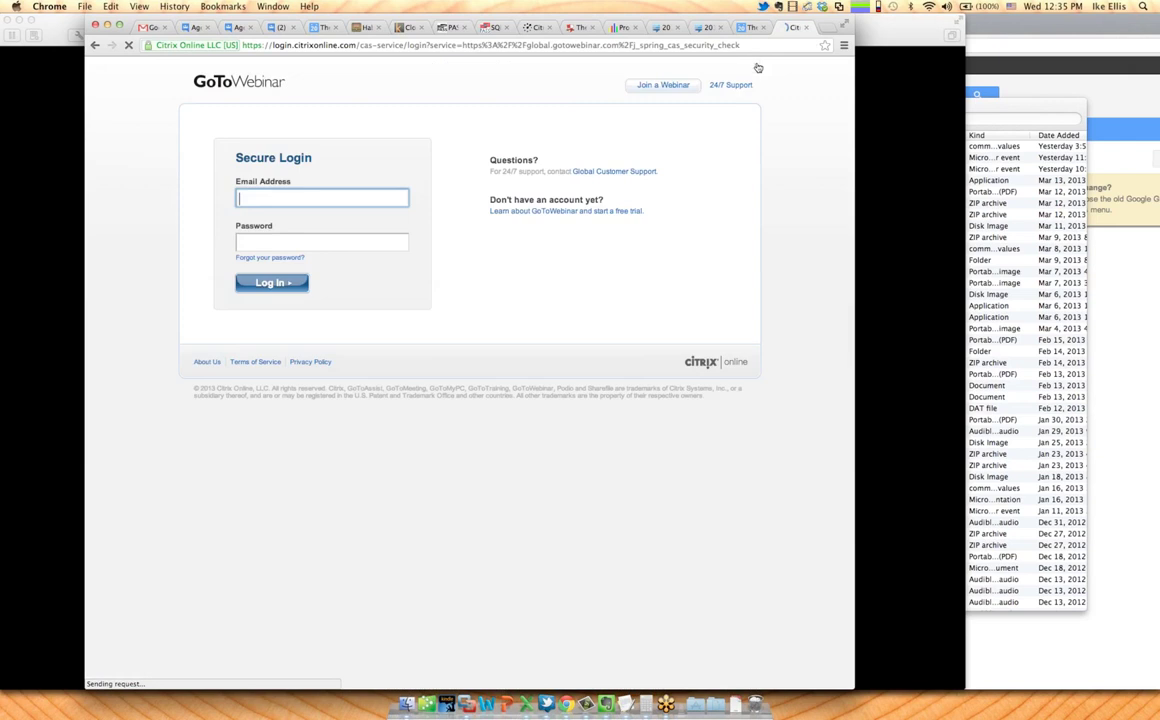
Log in to GoToWebinar with the account's email address and password
type("ike")
key("Down")
key("Down")
key("Tab")
type("•••••••")
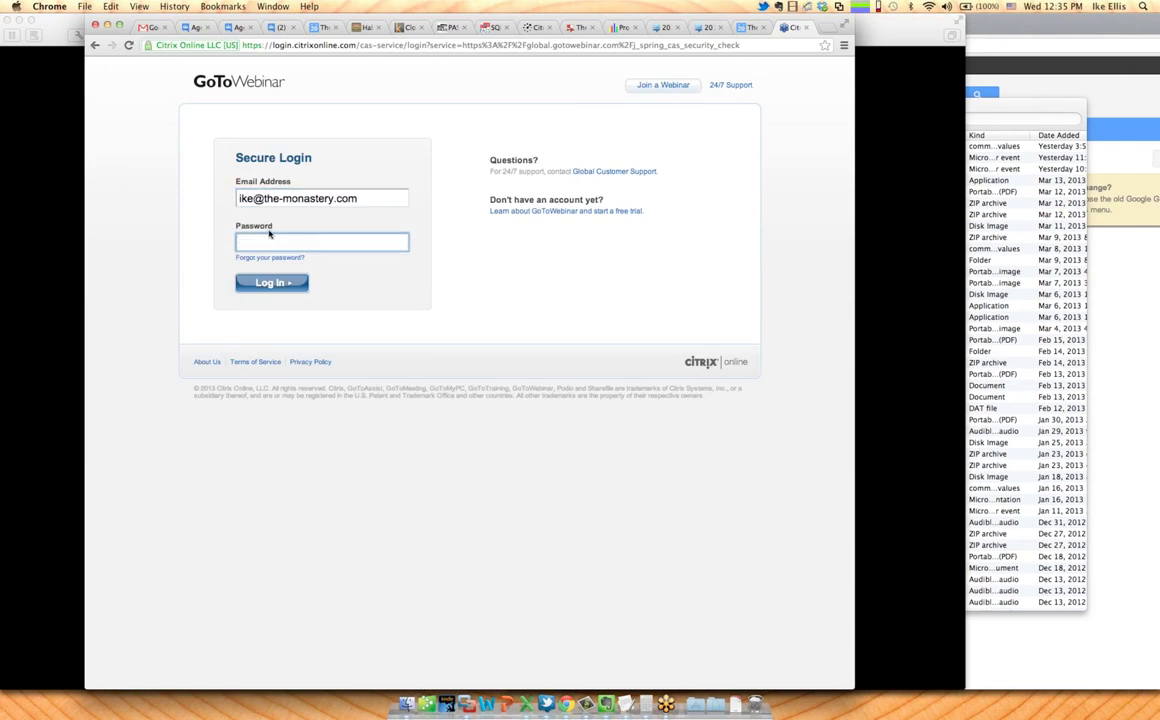
type("••")
left_click(260, 290)
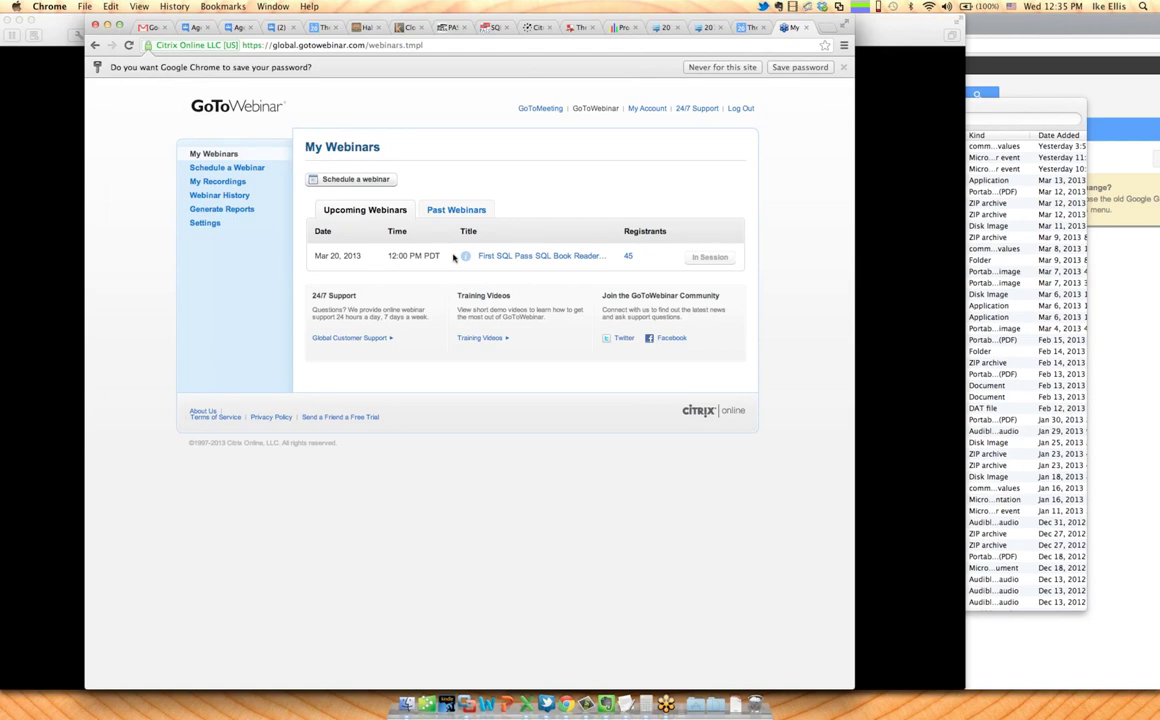
Schedule a webinar titled "SQL Pass SQL Book Readers 2nd Meeting" for Wed, Apr 17, 2013, starting at 12:00 PM
left_click(322, 183)
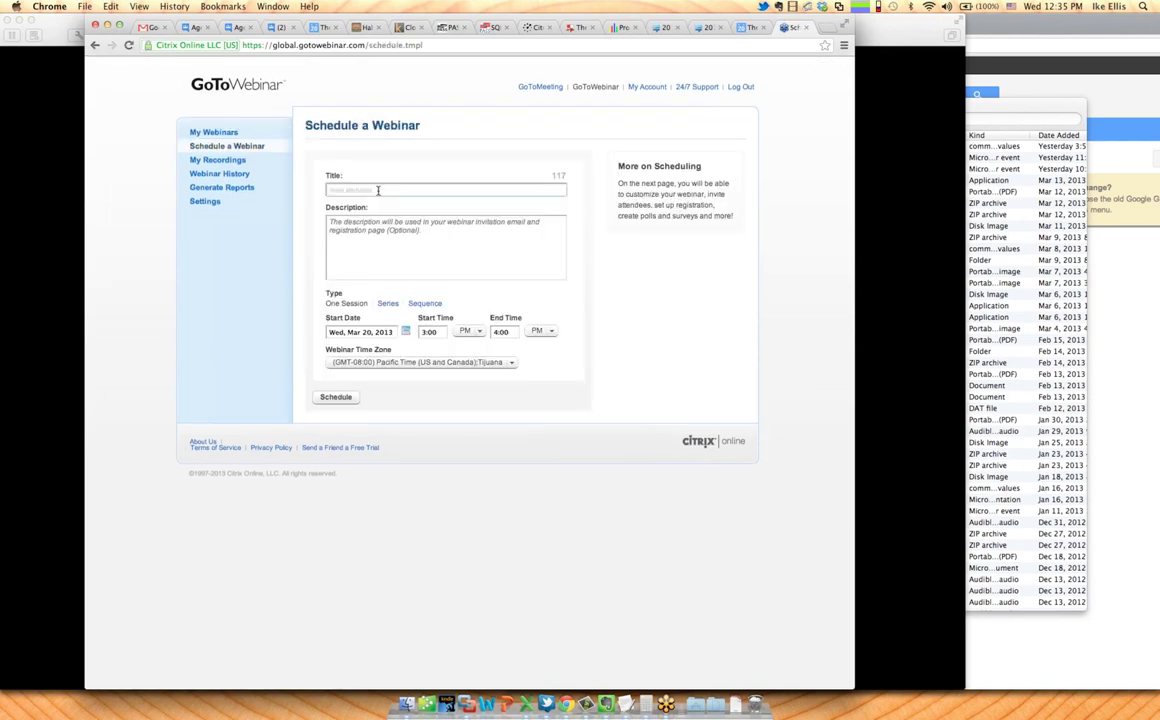
type("SQL Pass SQL Book Readers 2nd Meeting")
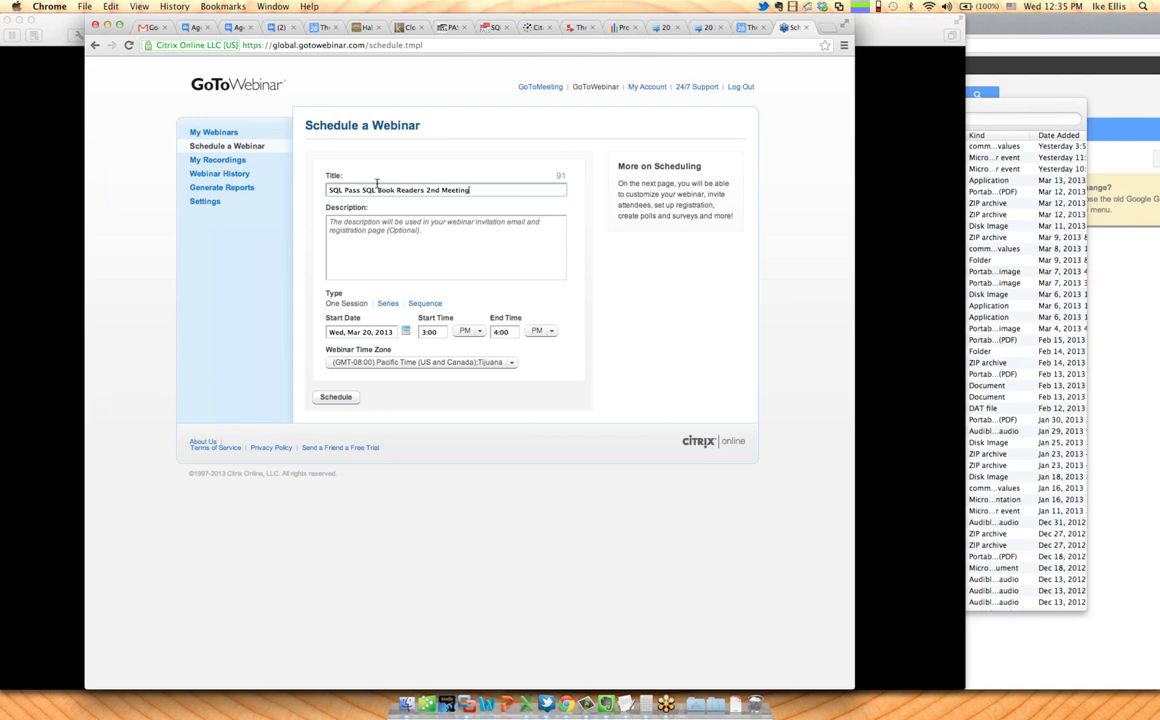
left_click(355, 331)
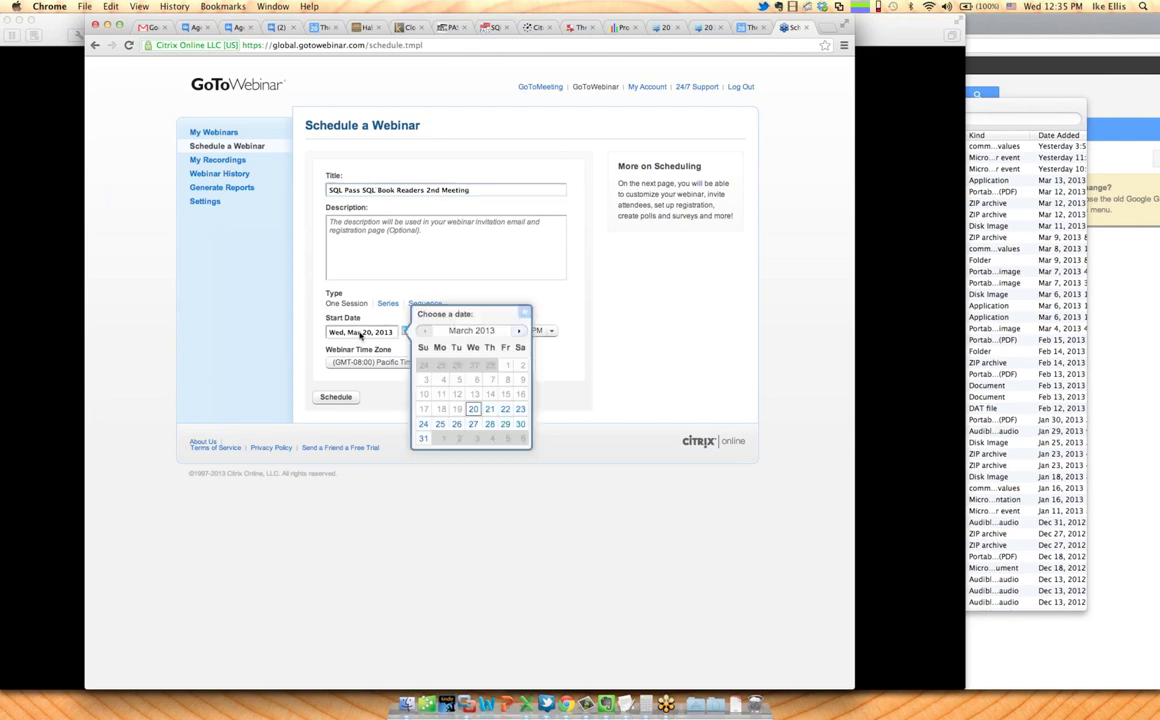
left_click(519, 331)
left_click(473, 394)
left_click(433, 331)
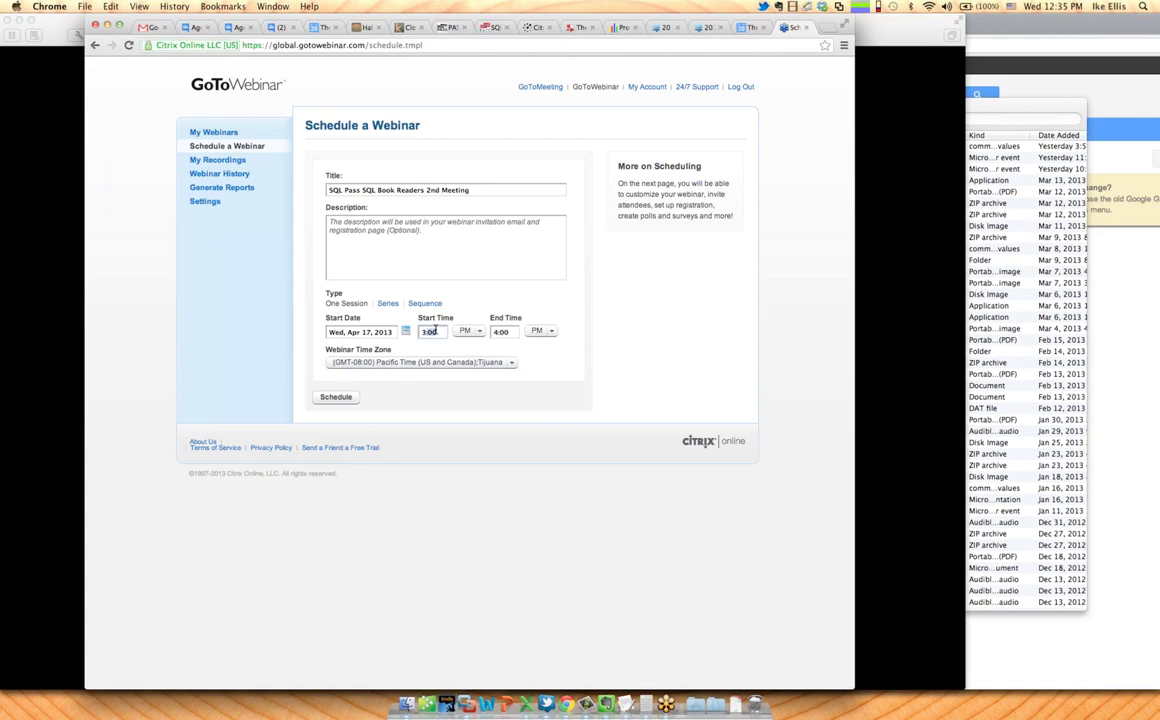
type("13")
key("BackSpace")
type("2:00")
left_click(342, 398)
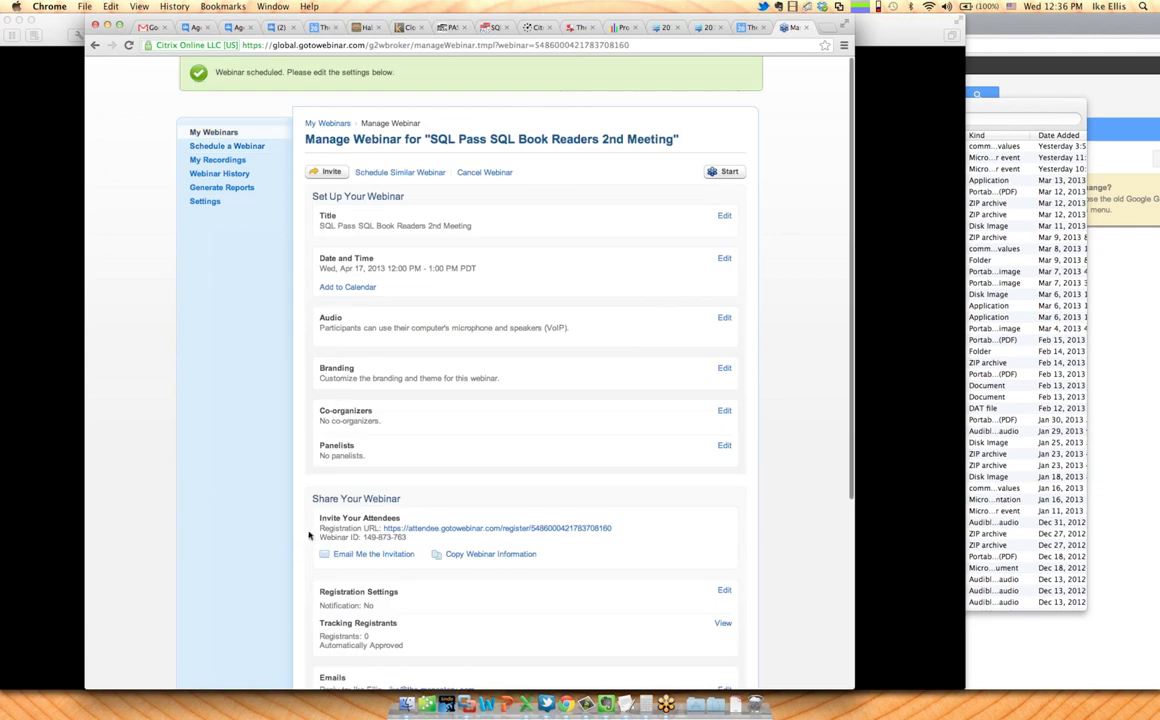
Copy the new webinar's registration URL and webinar ID over the old registration details in the Book Readers page content
left_click_drag(320, 525, 420, 538)
key("super+c")
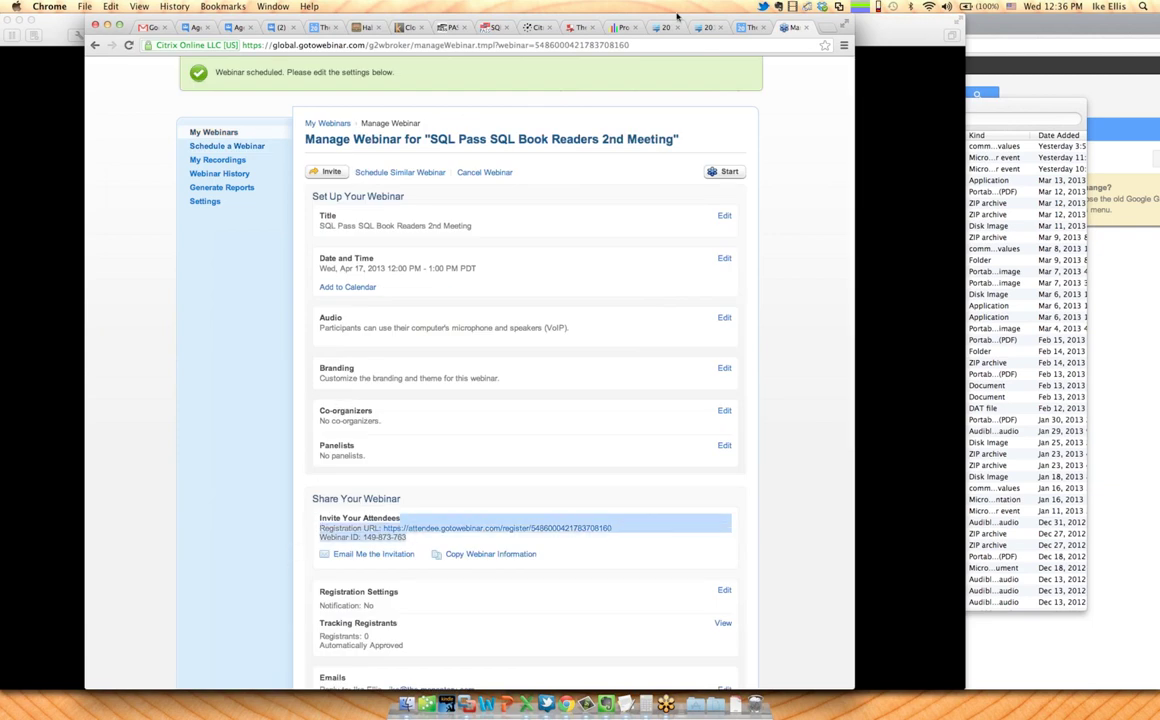
left_click(489, 28)
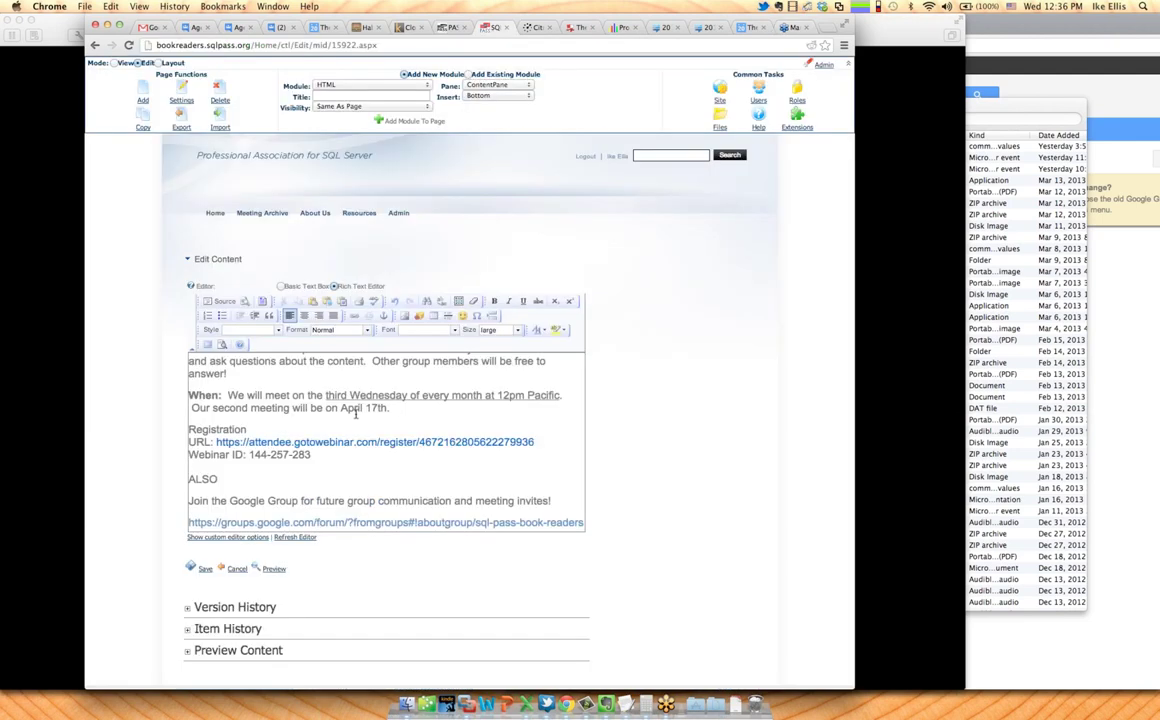
left_click_drag(188, 428, 276, 457)
key("super+v")
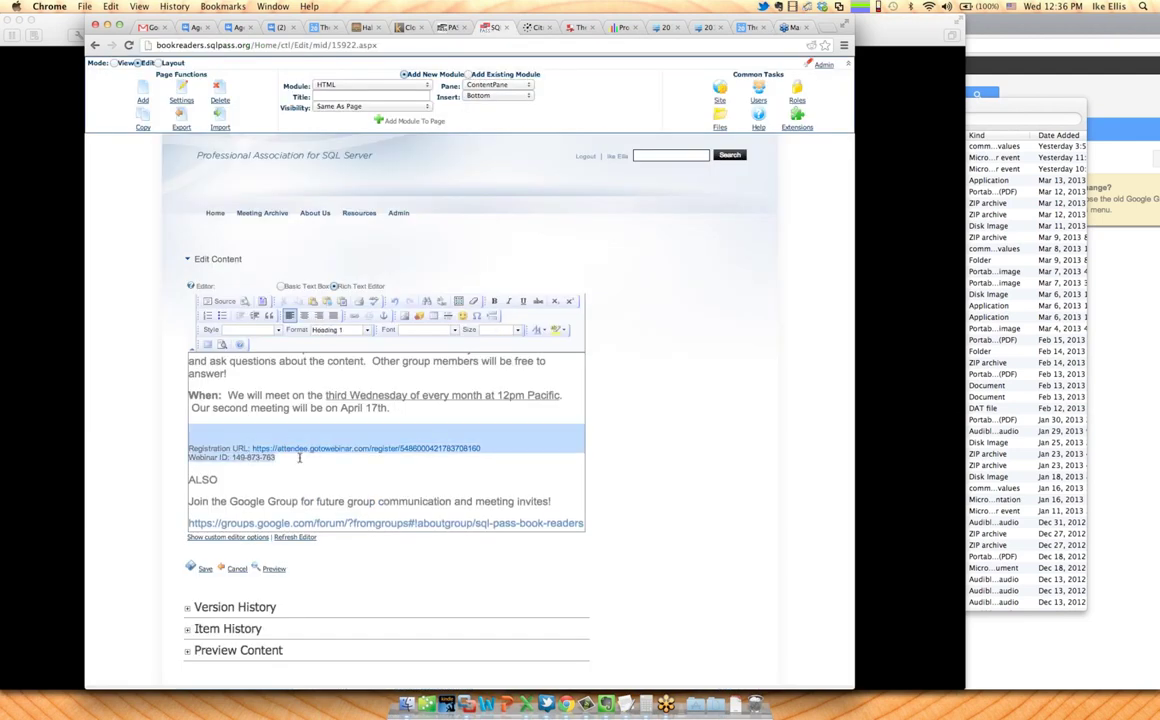
Format the pasted registration details as large text with a blank line above them, and save the page content
left_click(517, 331)
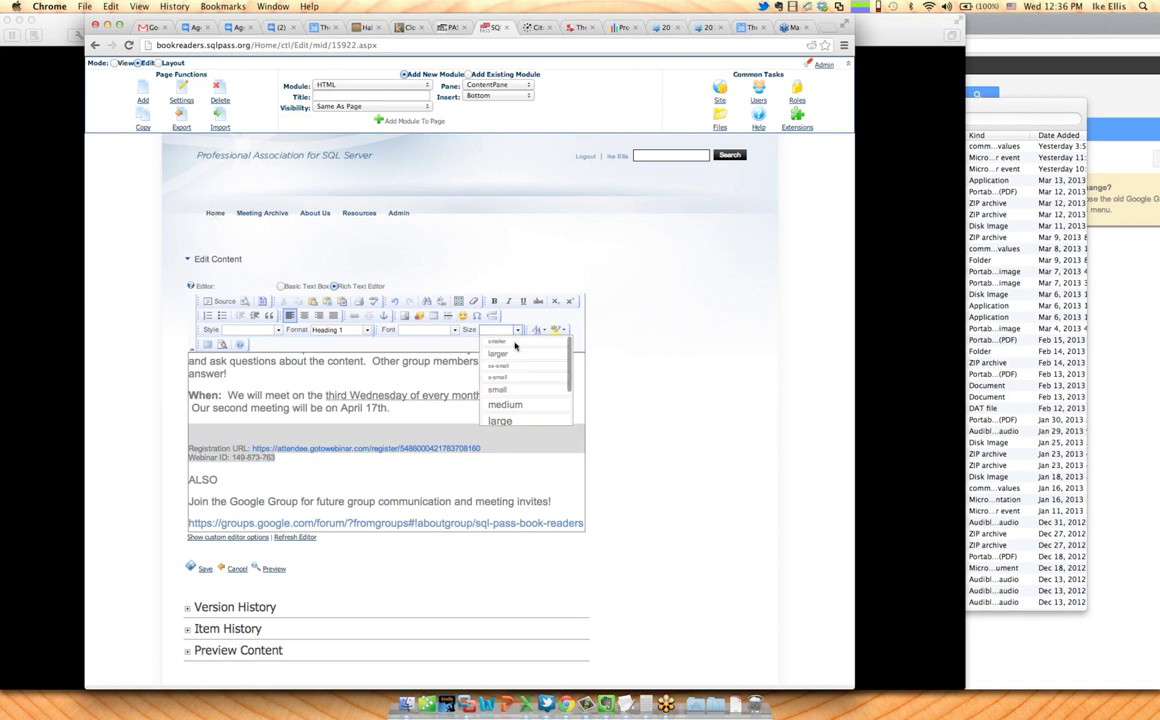
left_click(514, 421)
left_click(259, 432)
key("BackSpace")
key("Return")
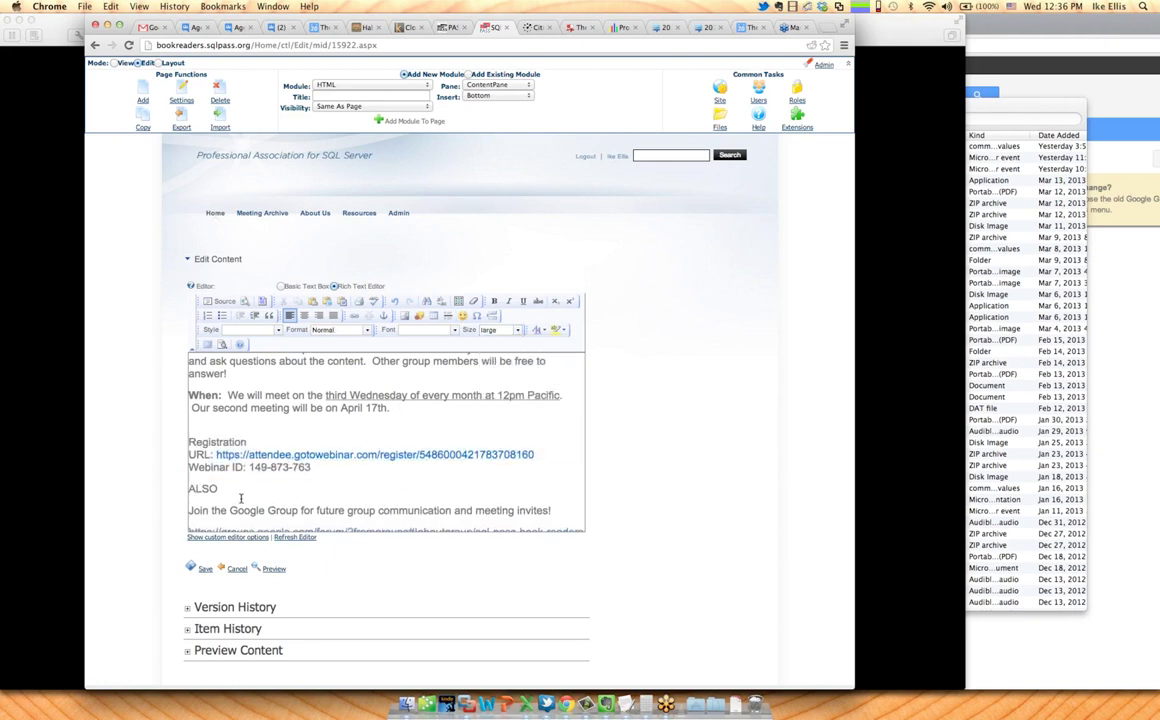
left_click(201, 570)
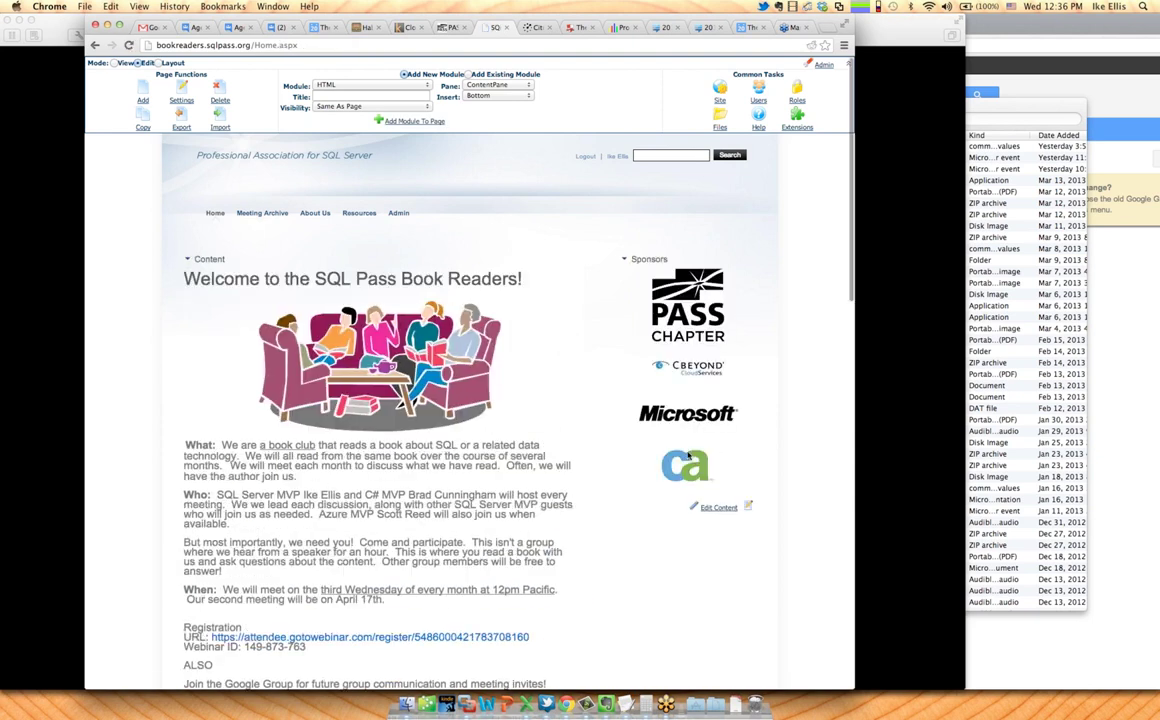
Open the home page's main welcome content for editing
scroll(688, 456, "down", 5)
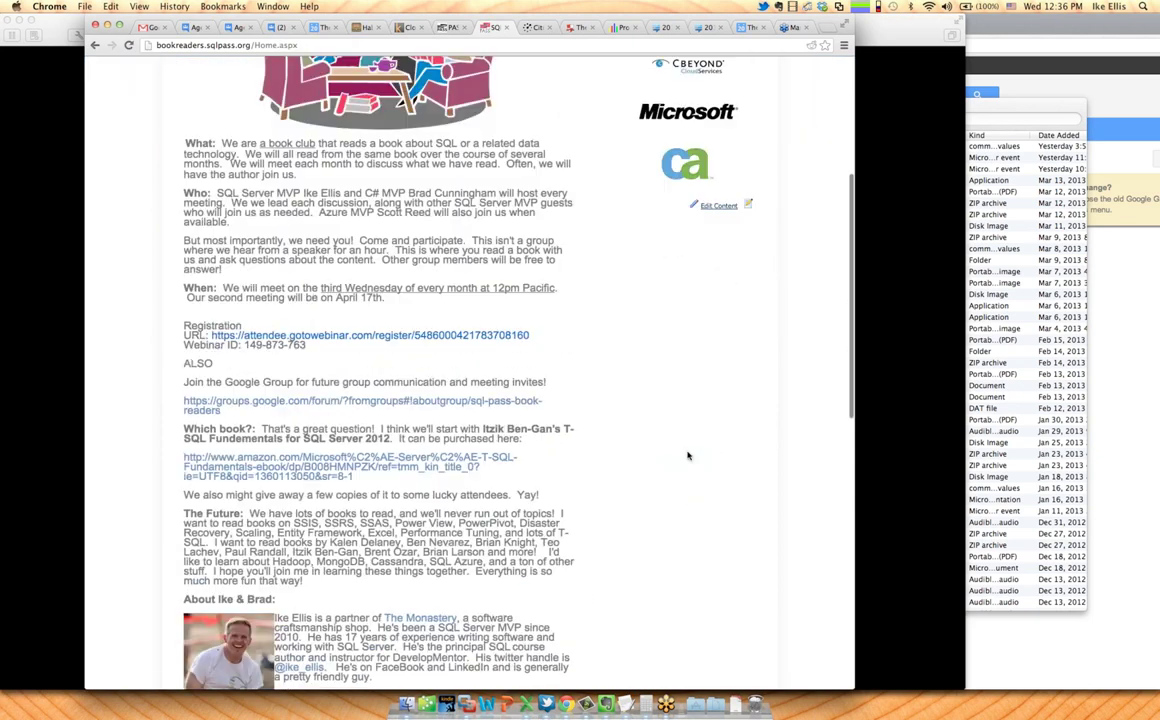
scroll(688, 456, "down", 3)
scroll(688, 456, "down", 3)
left_click(533, 647)
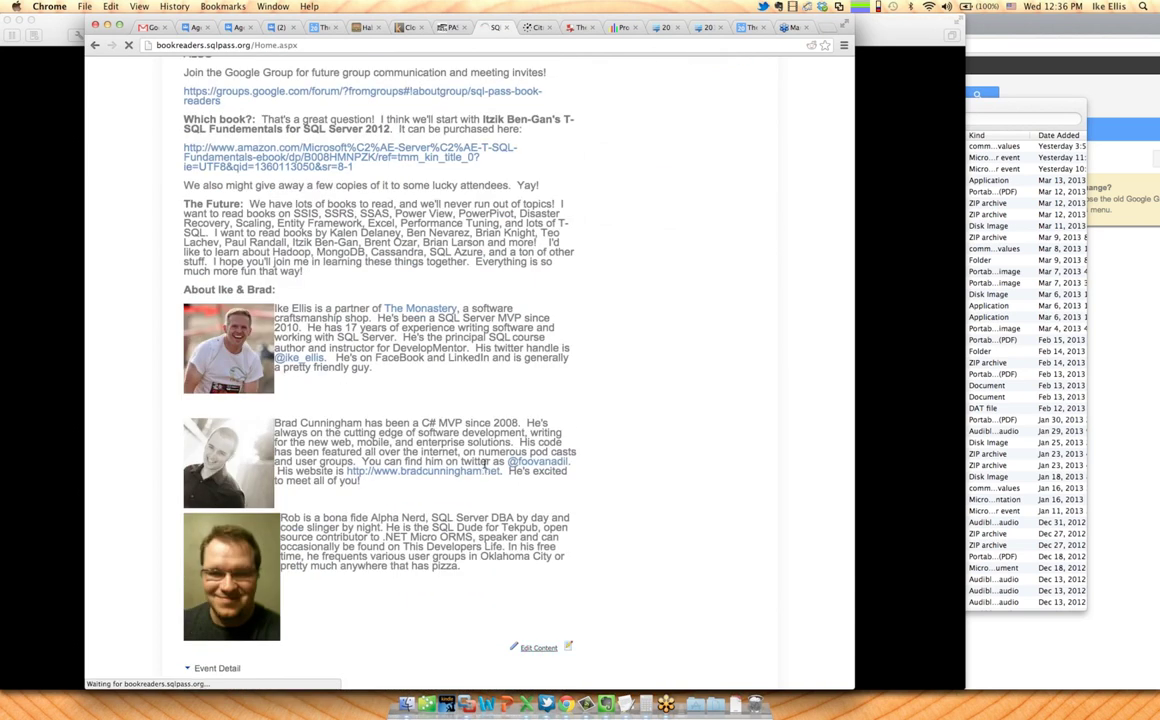
Insert a separate "Assignment:" line directly above the paragraph that begins with "The Future:"
scroll(479, 452, "down", 8)
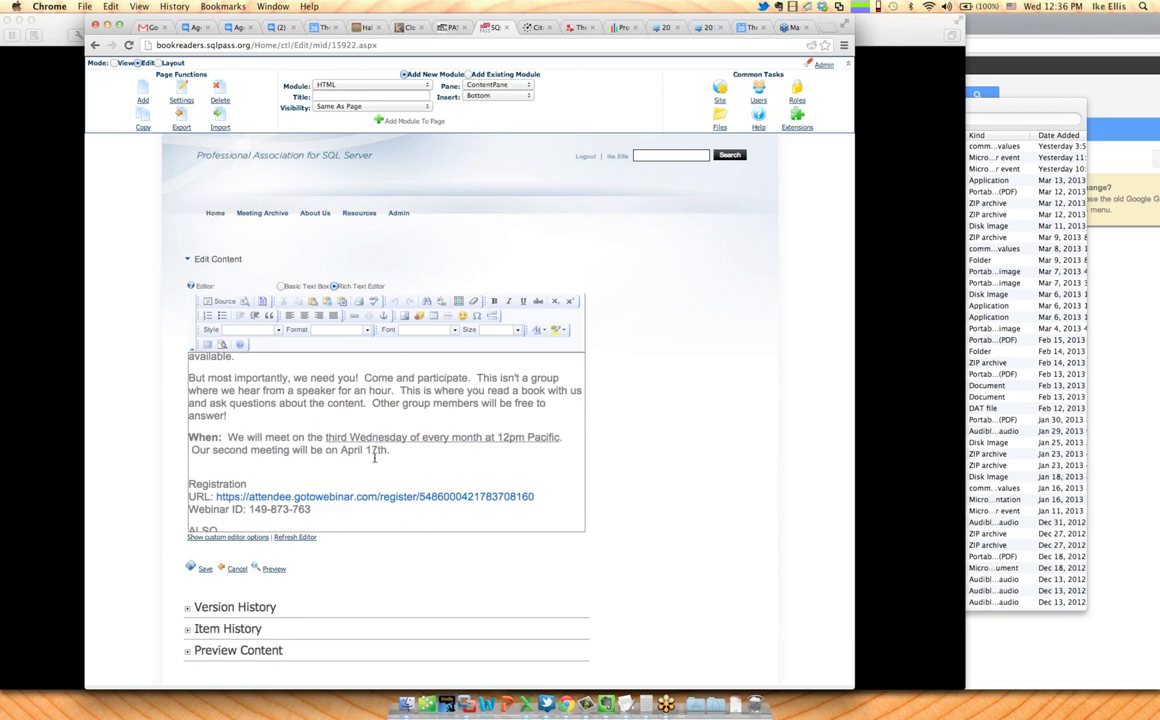
scroll(380, 450, "down", 3)
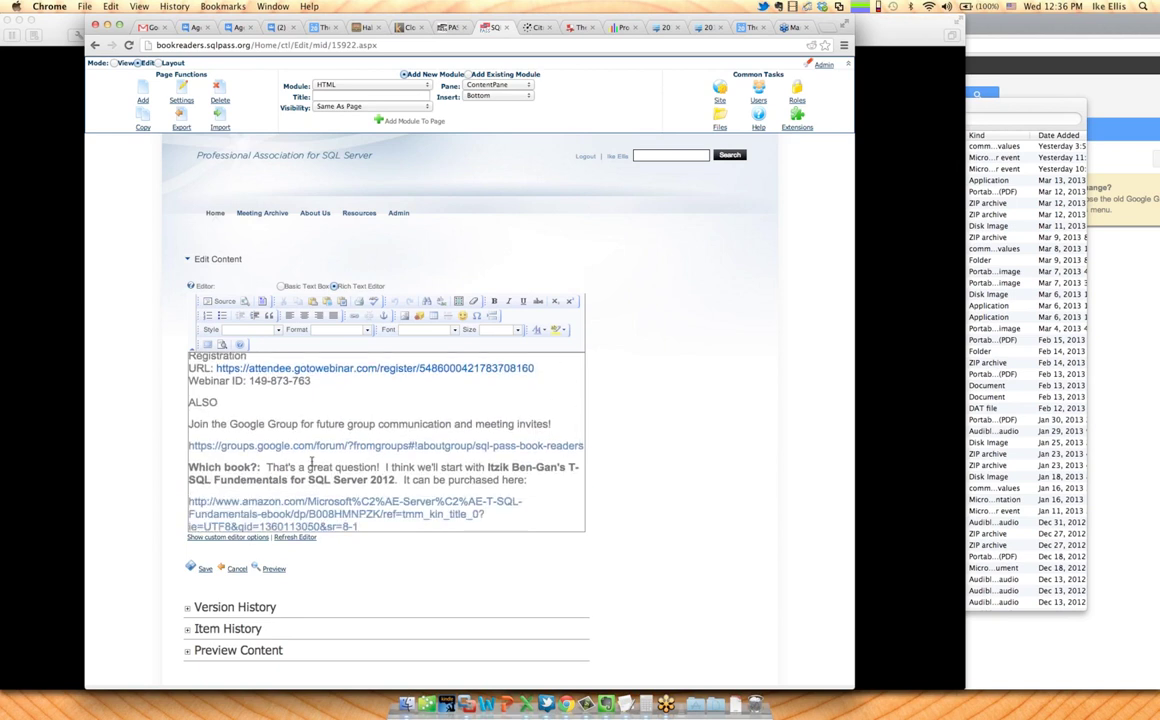
scroll(250, 480, "down", 2)
scroll(254, 492, "down", 2)
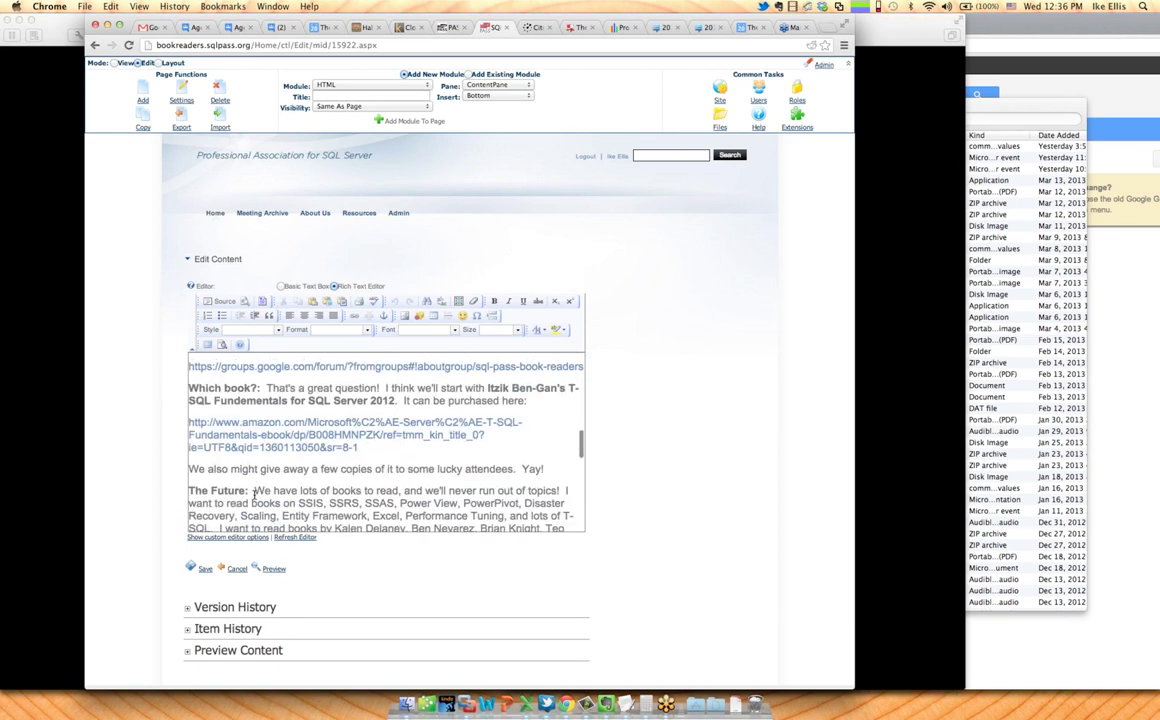
left_click(222, 437)
type("ASSING")
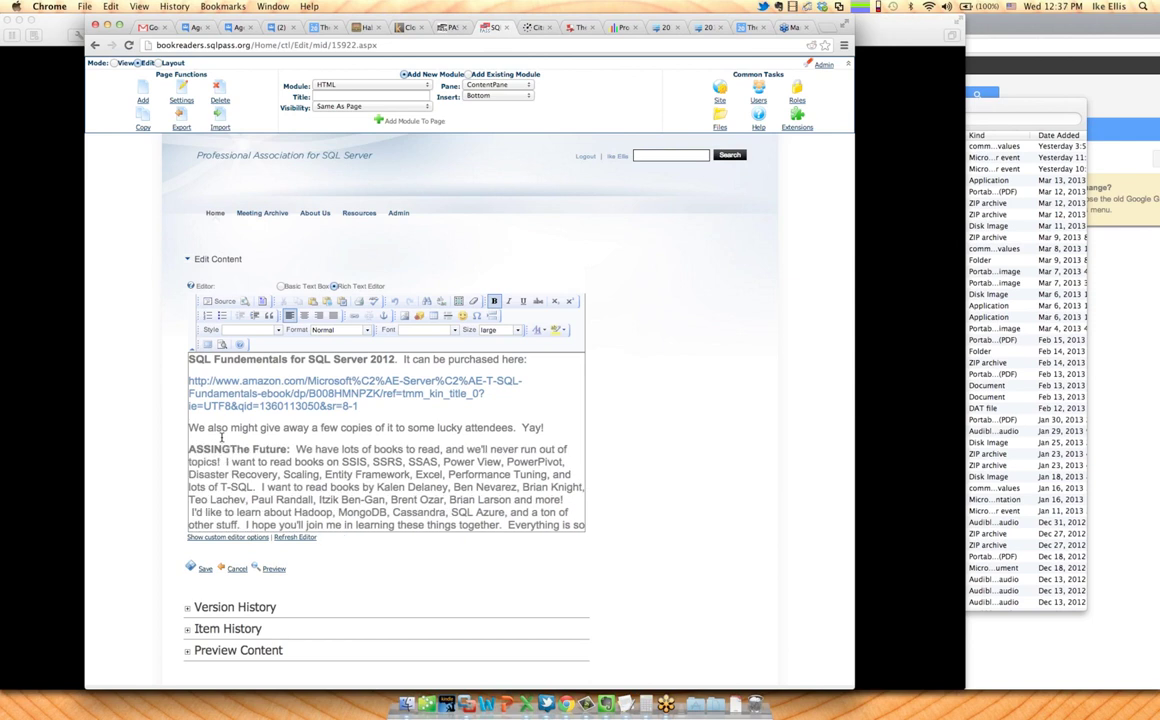
key("BackSpace")
key("BackSpace")
key("BackSpace")
key("BackSpace")
key("BackSpace")
type("ss")
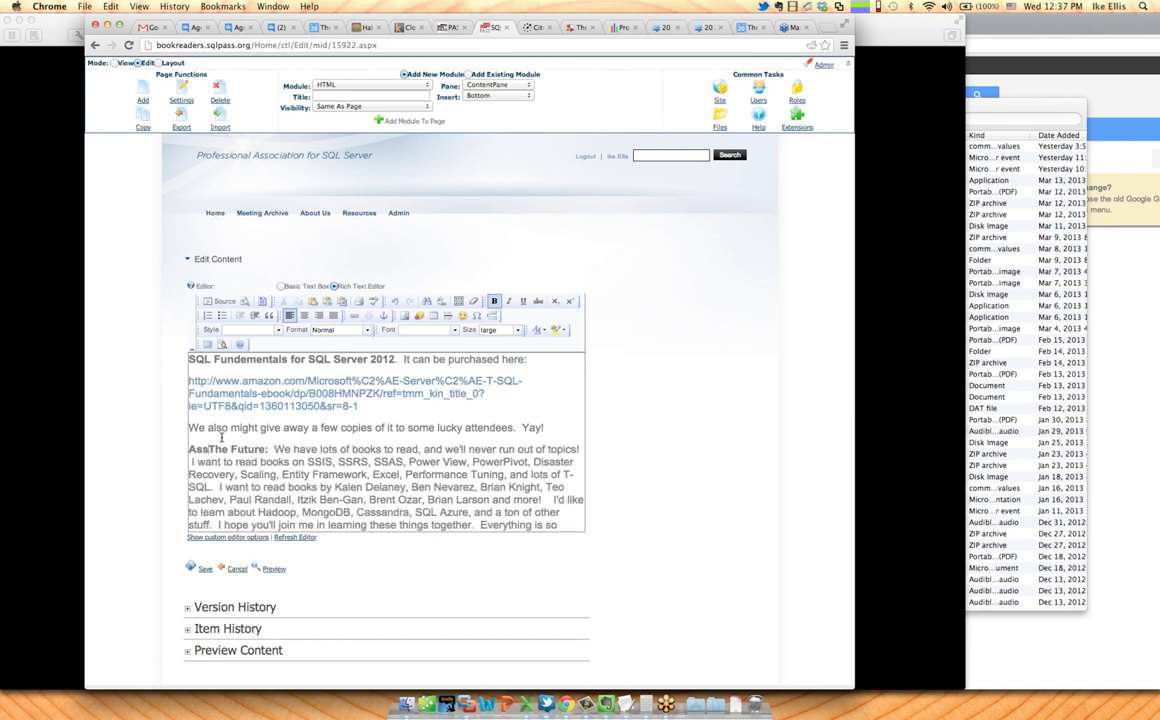
type("ignment:")
key("Return")
key("Return")
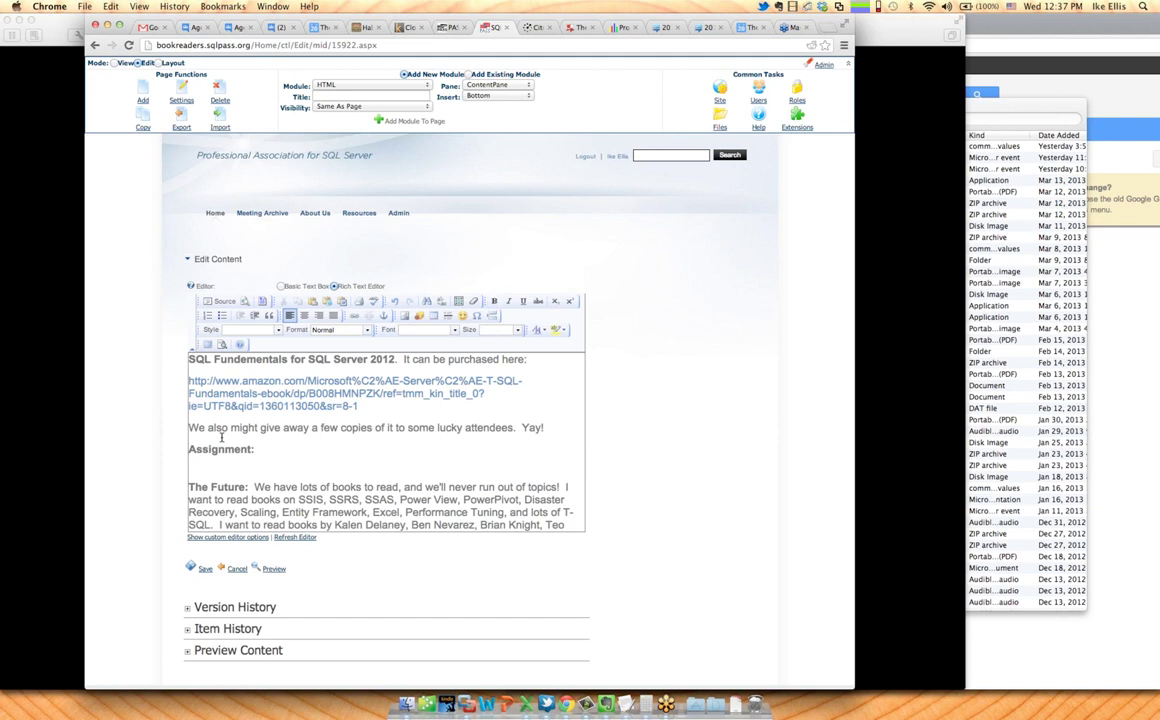
Complete the assignment line with the text "Please read chapters 1 - 3 before our April meeting."
key("Up")
key("End")
type("Please read chapters 1 -3")
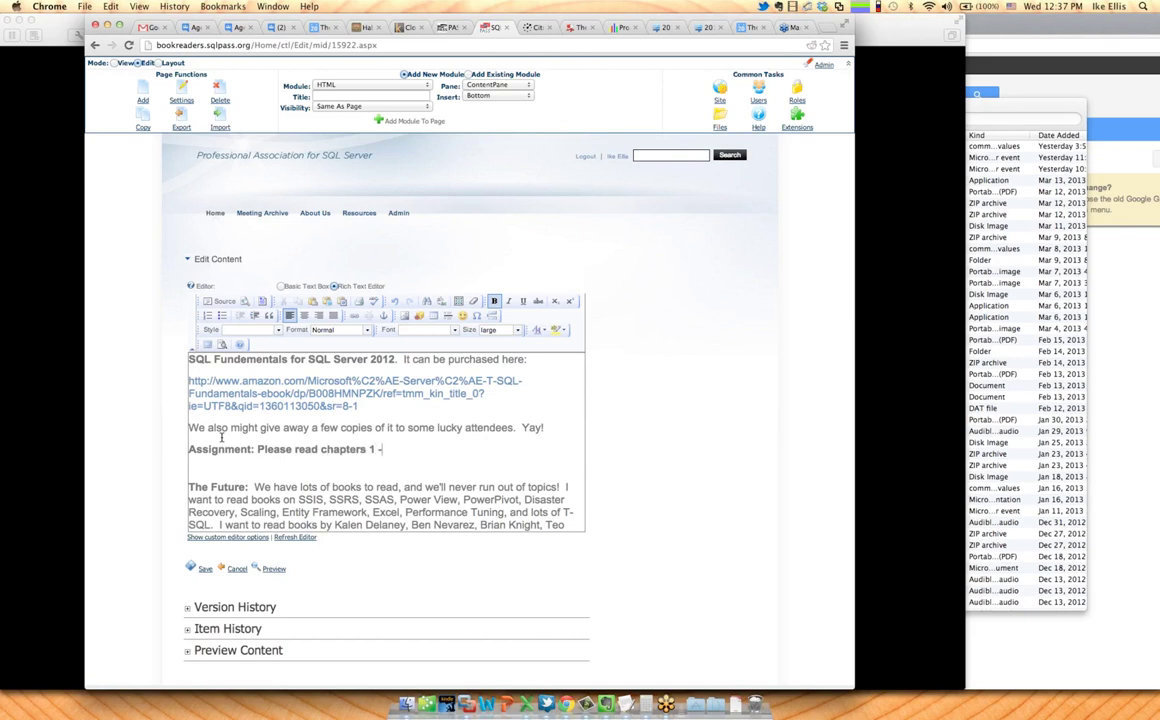
key("BackSpace")
type("3 before our A")
type("pirl")
key("BackSpace")
key("BackSpace")
key("BackSpace")
type("ril meeting.")
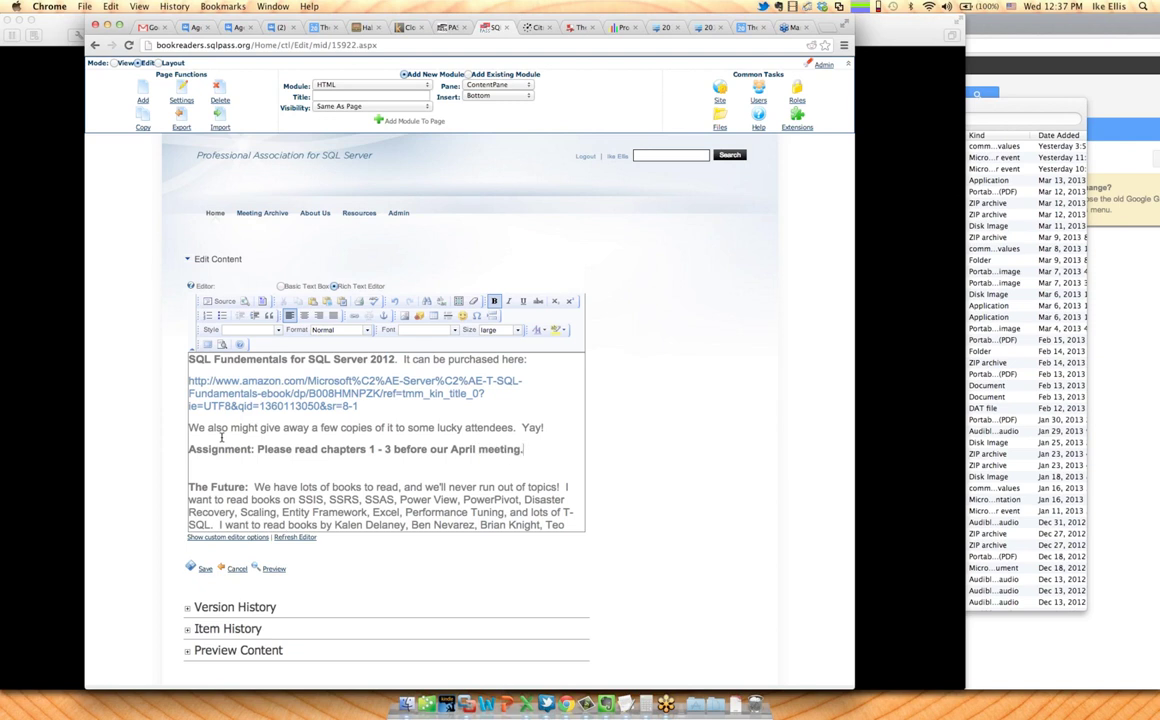
Remove the extra blank line between the assignment line and "The Future:" paragraph, and save the page content
left_click(212, 470)
key("BackSpace")
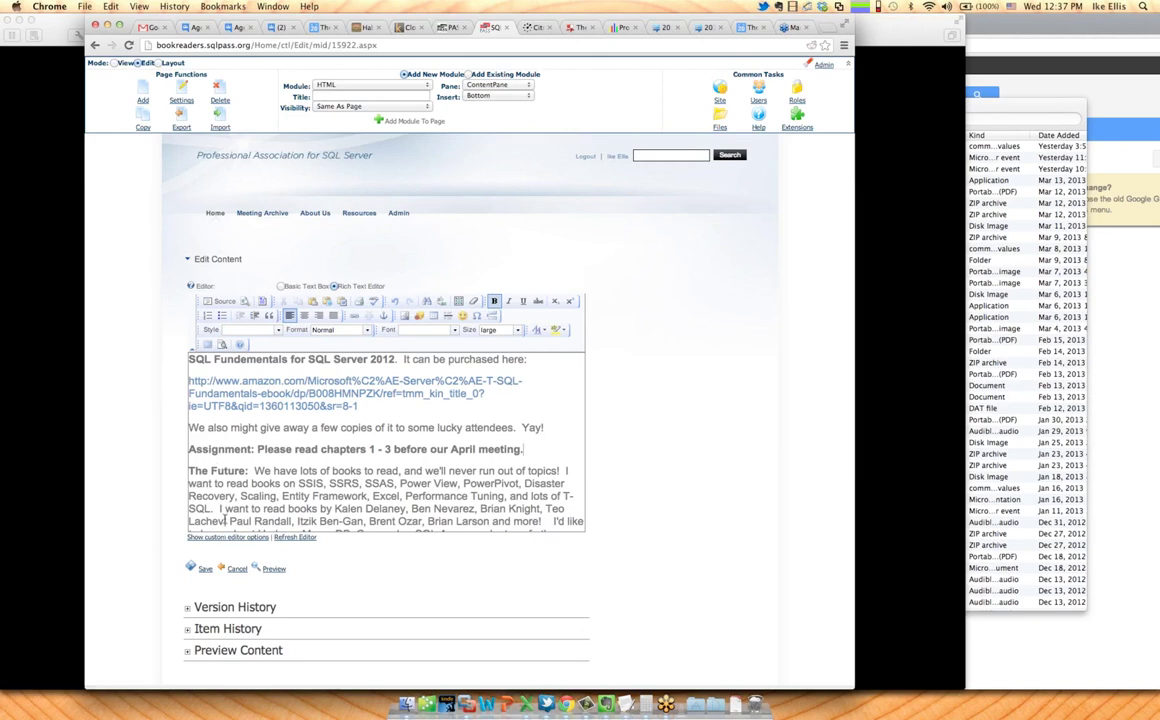
left_click(204, 569)
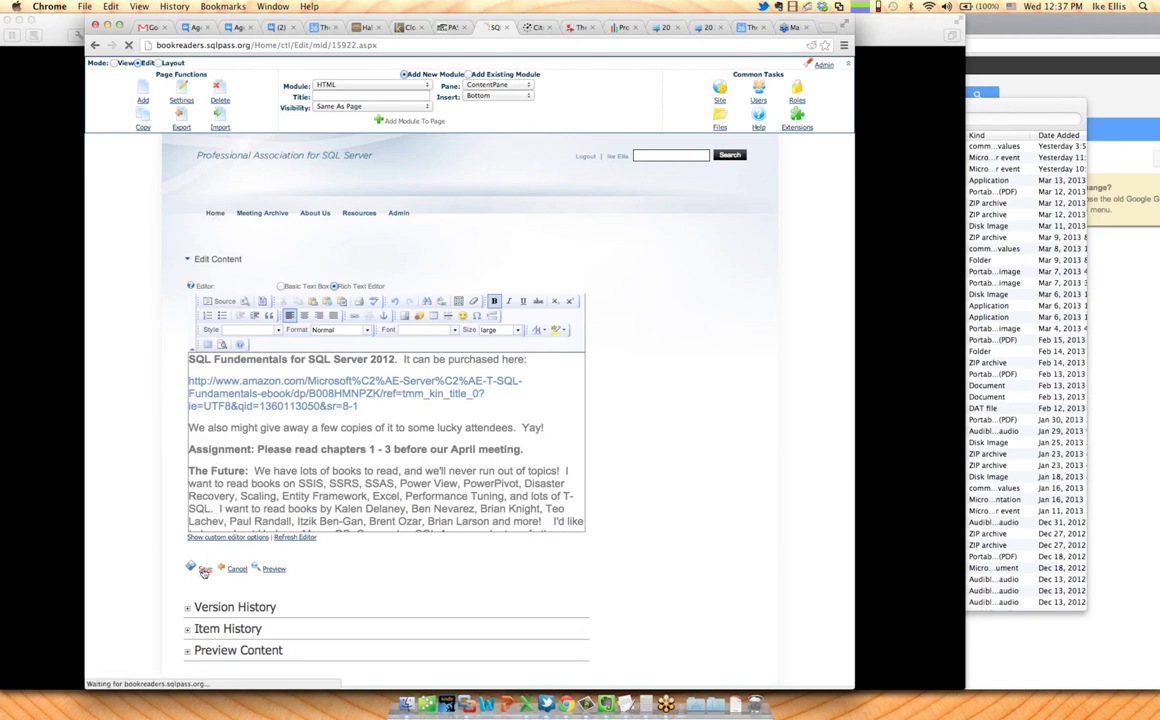